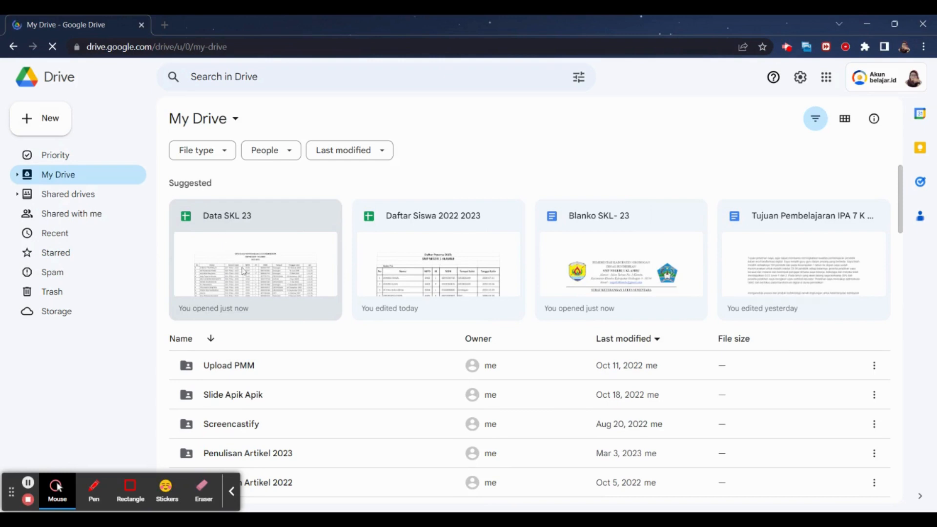
Step: Open the Data SKL 23 spreadsheet and the Blanko SKL- 23 document from My Drive's suggested files
{"action": "left_click", "coordinate": [244, 268]}
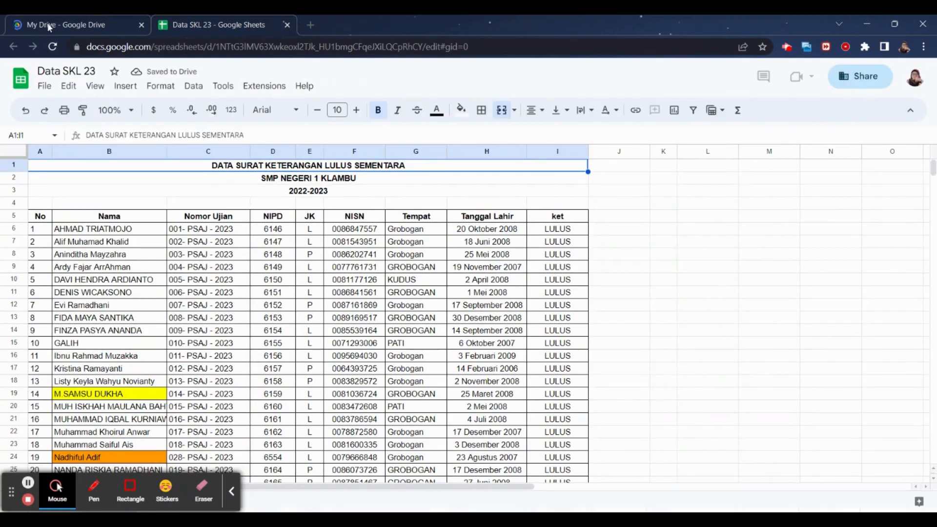
{"action": "left_click", "coordinate": [49, 27]}
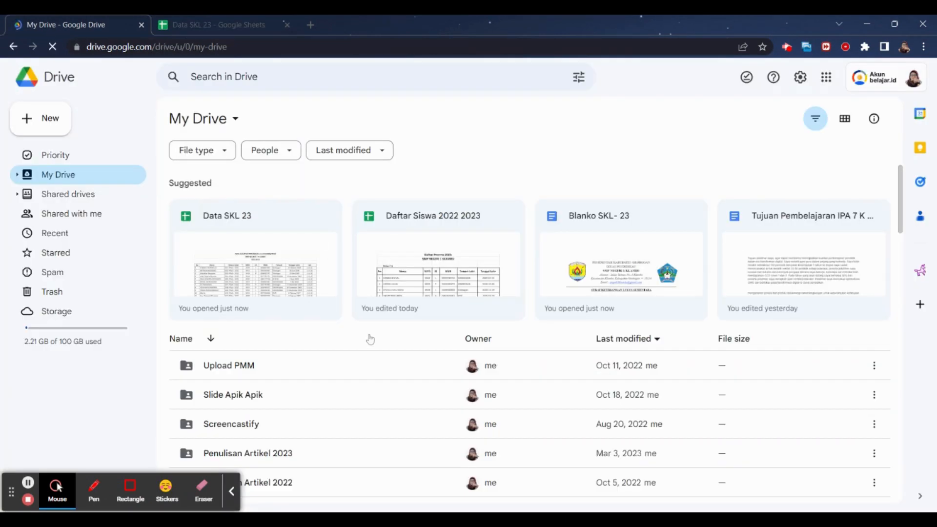
{"action": "scroll", "coordinate": [370, 338], "scroll_direction": "down", "scroll_amount": 2}
{"action": "scroll", "coordinate": [370, 335], "scroll_direction": "up", "scroll_amount": 2}
{"action": "left_click", "coordinate": [624, 263]}
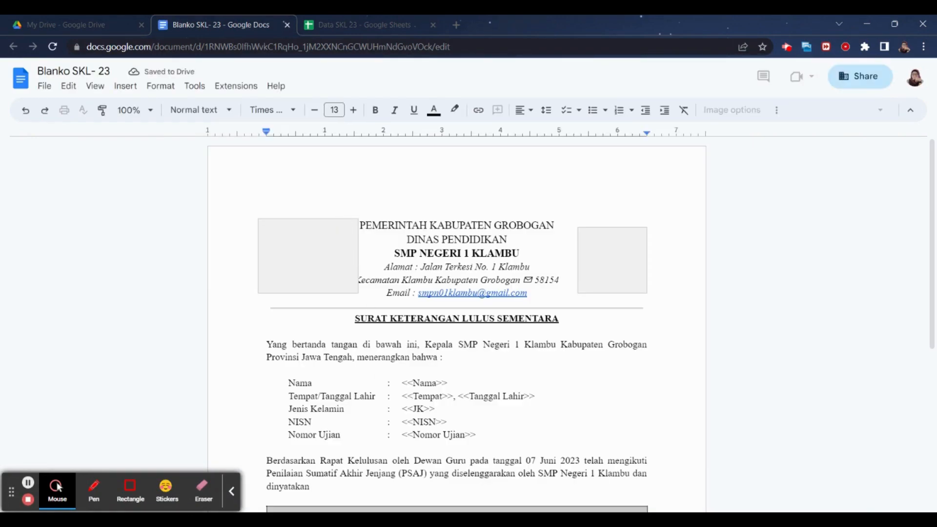
{"action": "left_click", "coordinate": [232, 493]}
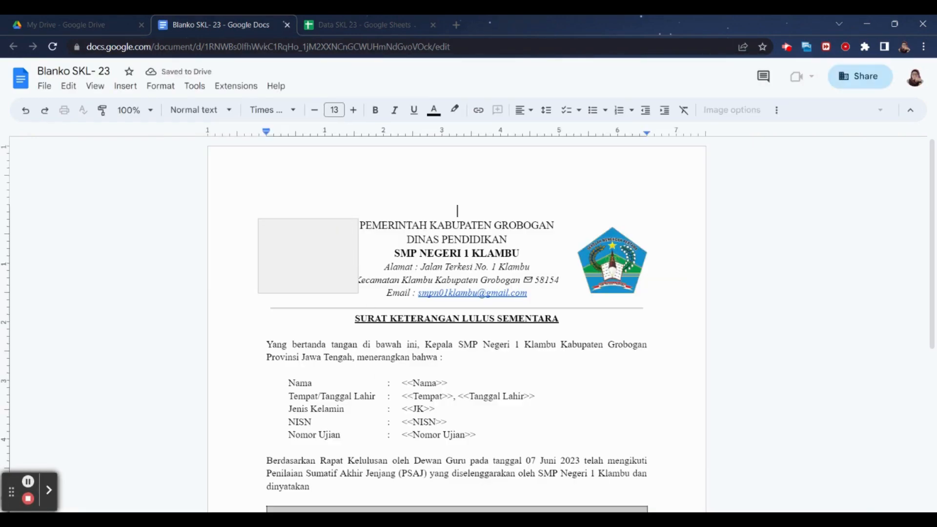
Step: Examine the merge tags in the Blanko SKL- 23 letter, from <<Nama>> through <<Nomor Ujian>> and <<ket>>, and close the document
{"action": "scroll", "coordinate": [469, 322], "scroll_direction": "down", "scroll_amount": 3}
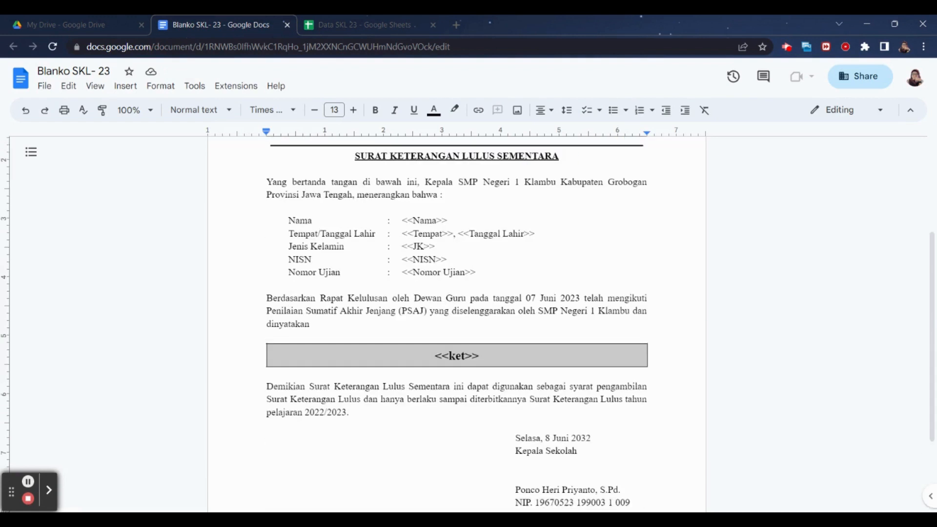
{"action": "left_click_drag", "start_coordinate": [402, 220], "coordinate": [556, 229]}
{"action": "left_click_drag", "start_coordinate": [402, 246], "coordinate": [486, 272]}
{"action": "scroll", "coordinate": [485, 272], "scroll_direction": "down", "scroll_amount": 2}
{"action": "scroll", "coordinate": [457, 293], "scroll_direction": "down", "scroll_amount": 1}
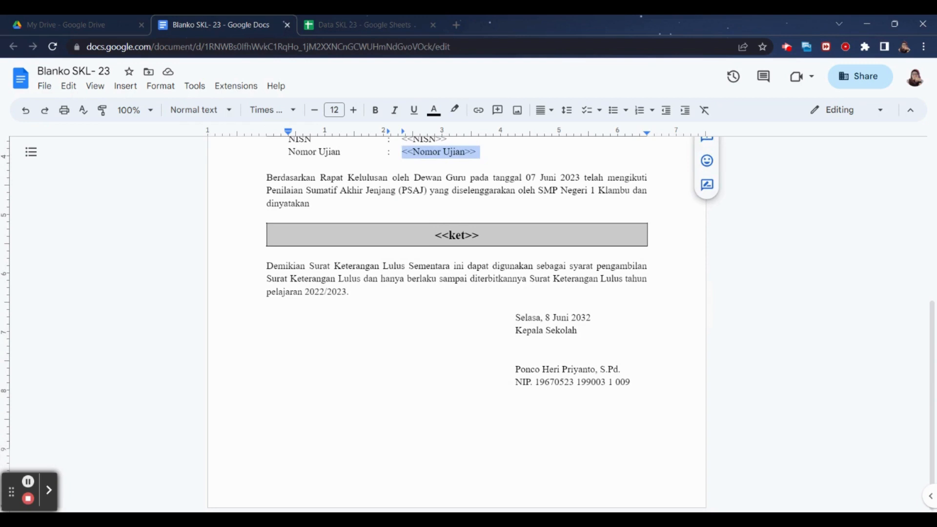
{"action": "left_click_drag", "start_coordinate": [434, 235], "coordinate": [490, 234]}
{"action": "left_click", "coordinate": [505, 168]}
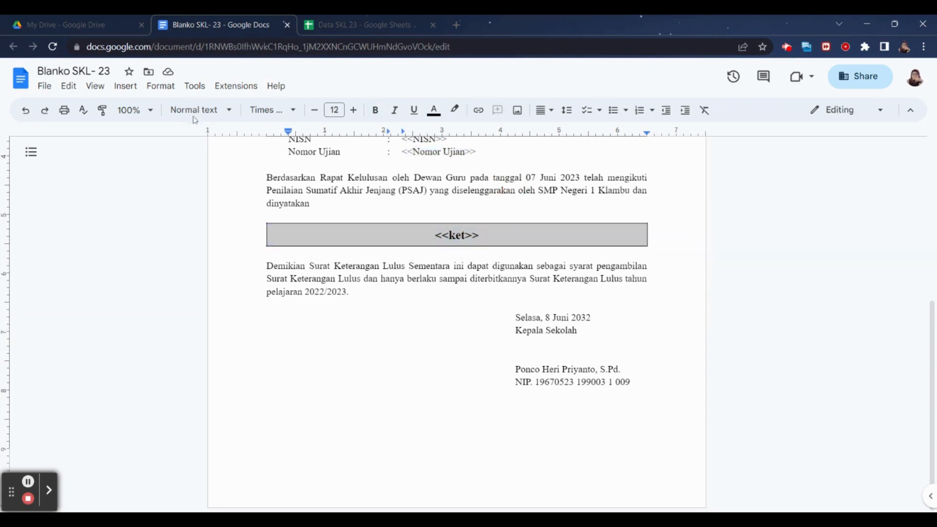
{"action": "left_click", "coordinate": [287, 24]}
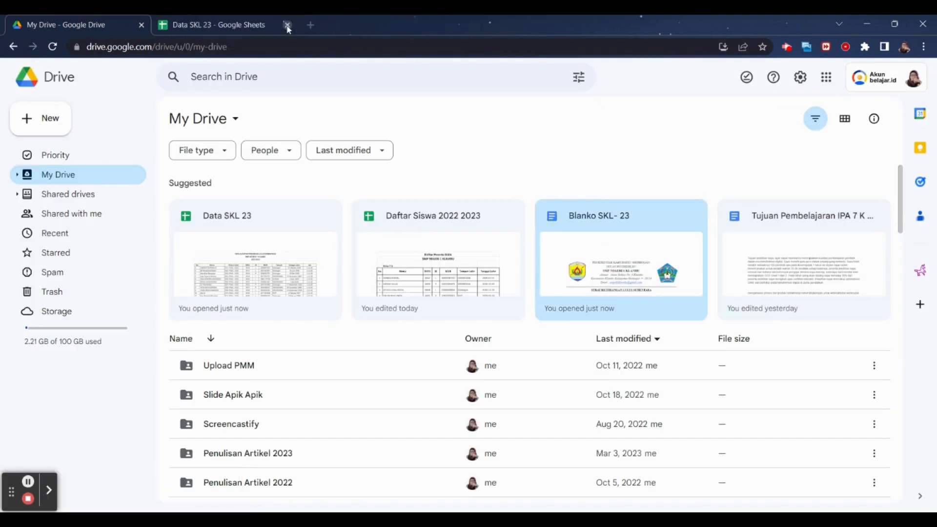
Step: Launch the Autocrat add-on in the Data SKL 23 spreadsheet and start a new merge job
{"action": "left_click", "coordinate": [235, 30]}
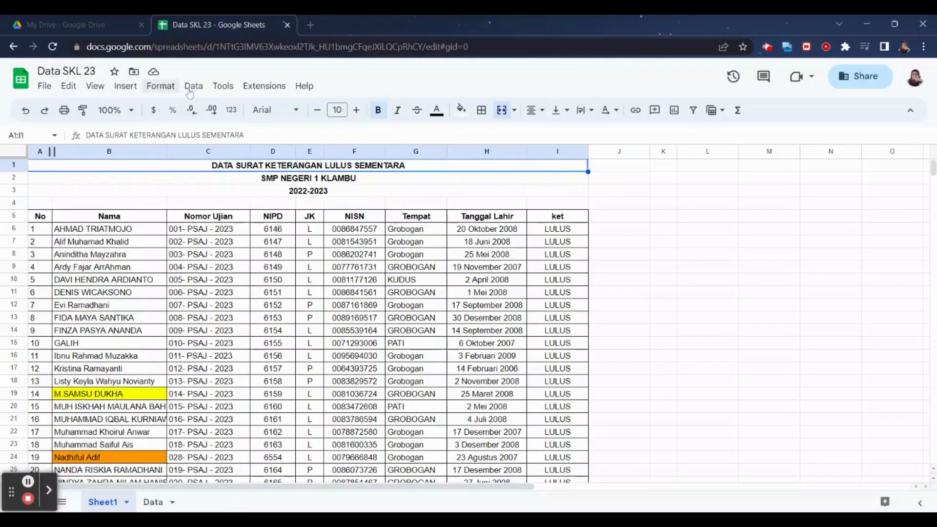
{"action": "left_click", "coordinate": [253, 86]}
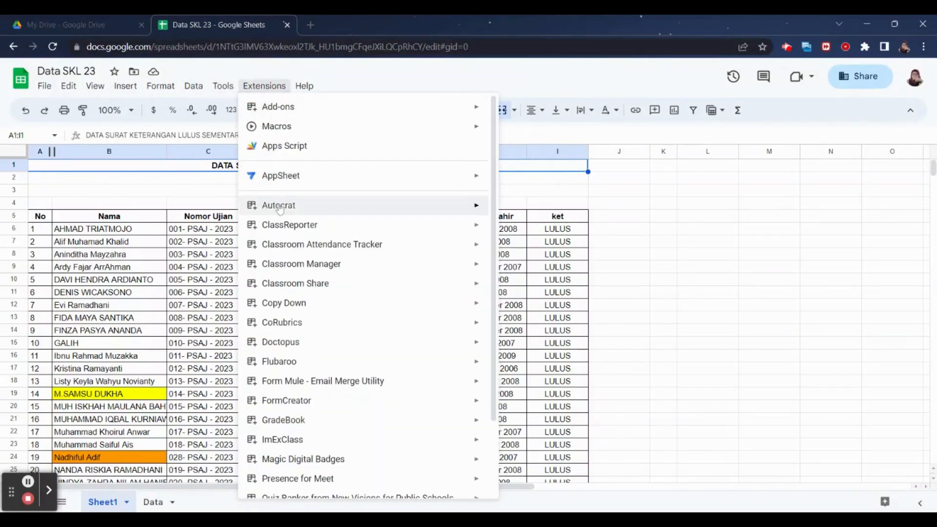
{"action": "mouse_move", "coordinate": [481, 205]}
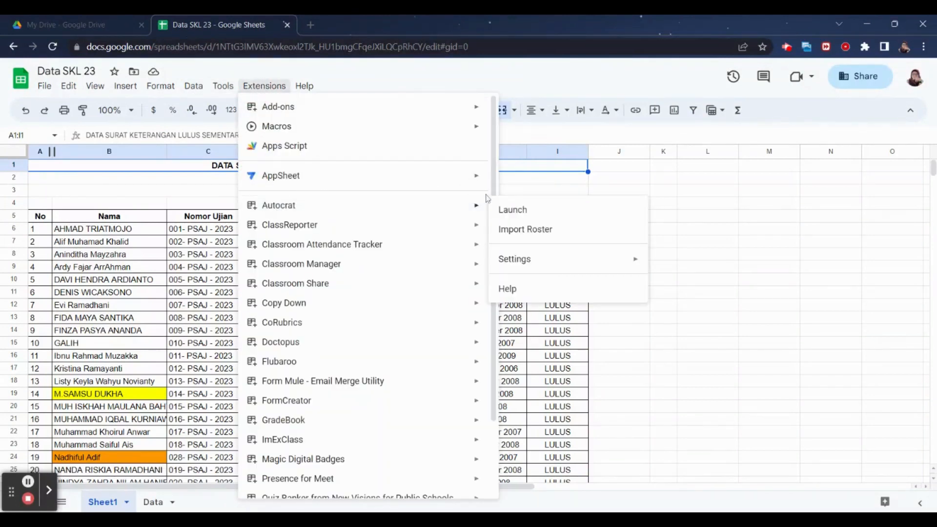
{"action": "left_click", "coordinate": [502, 214]}
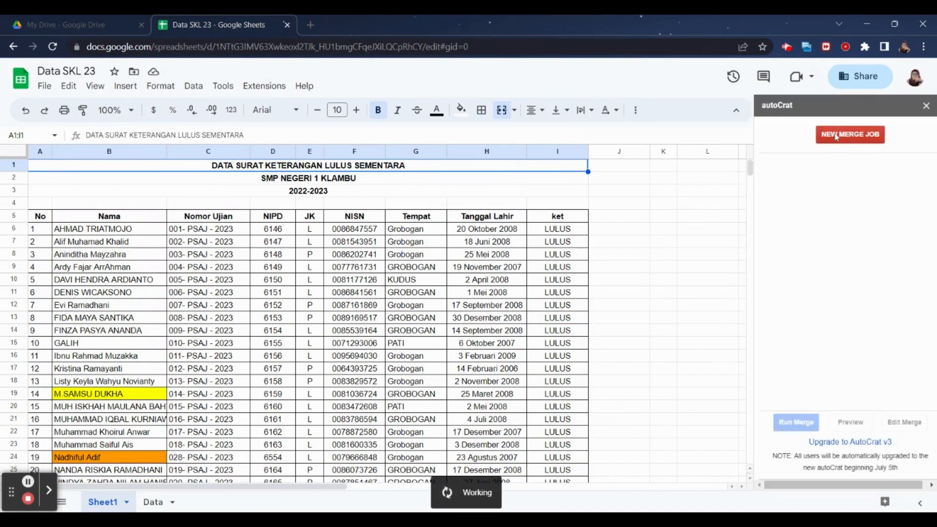
{"action": "left_click", "coordinate": [836, 144]}
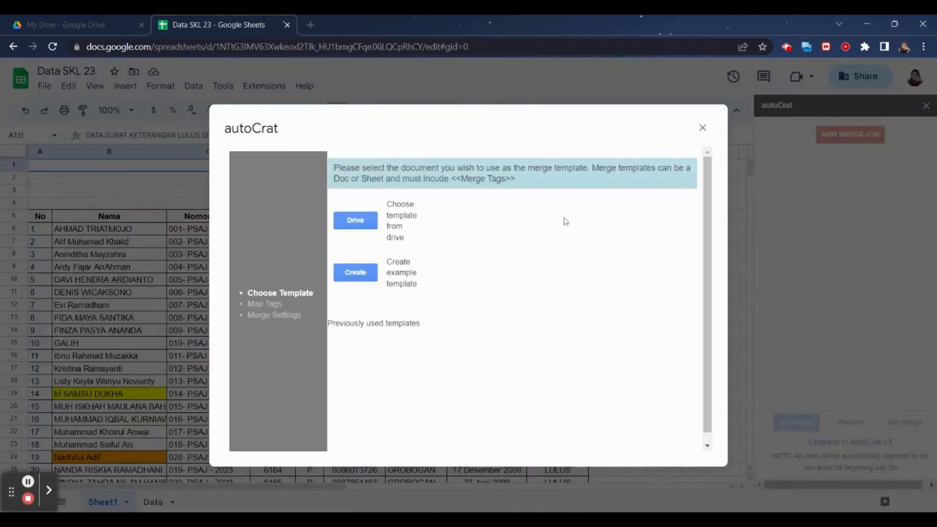
Step: Choose the Blanko SKL- 23 document from the SKL folder in Drive as the merge template
{"action": "left_click", "coordinate": [356, 222]}
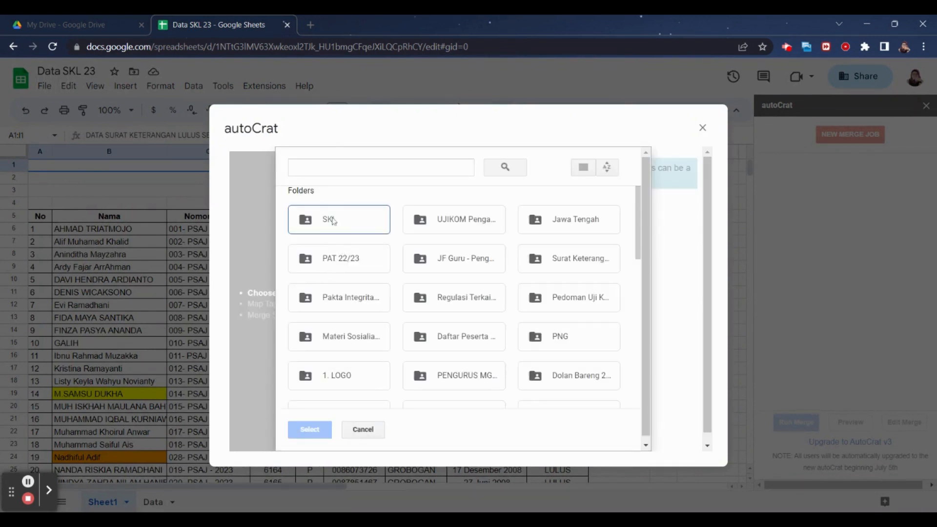
{"action": "double_click", "coordinate": [334, 221]}
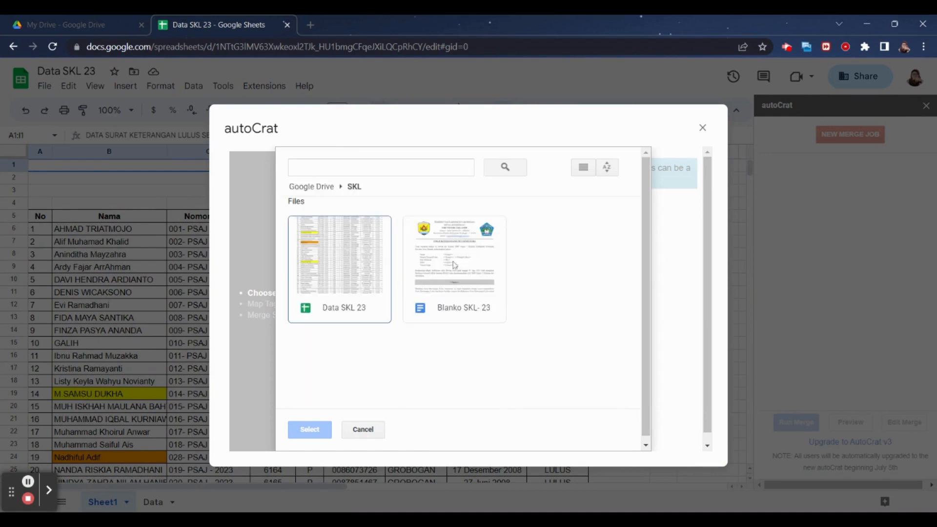
{"action": "left_click", "coordinate": [454, 265]}
{"action": "left_click", "coordinate": [313, 429]}
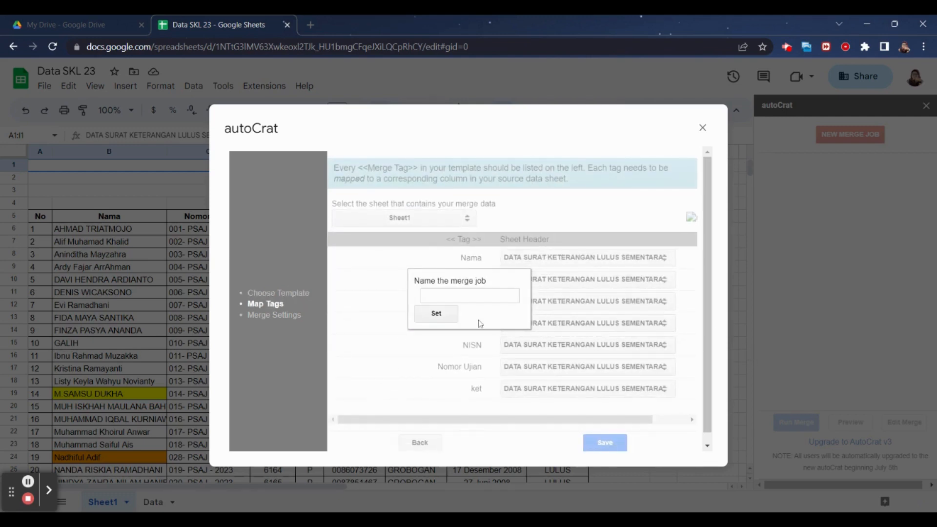
Step: Name the merge job SKL 2023
{"action": "left_click", "coordinate": [469, 296]}
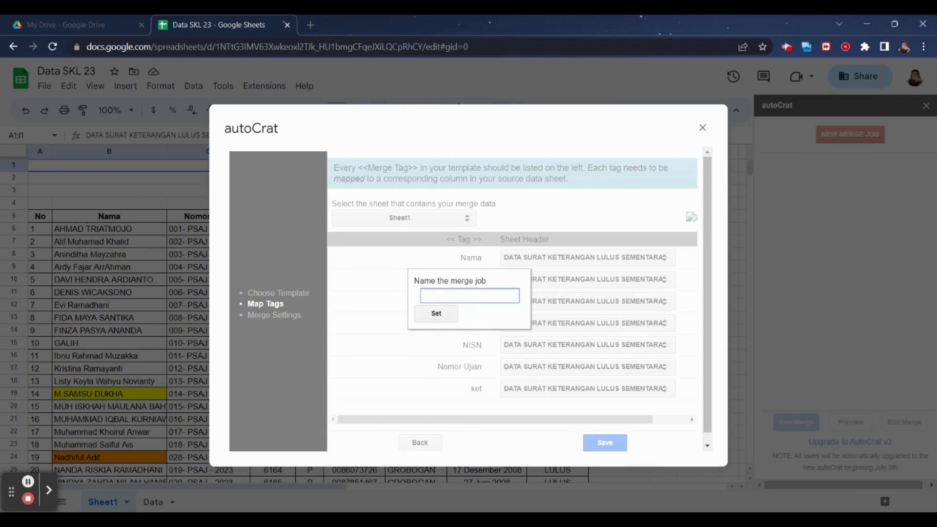
{"action": "type", "text": "SKL 2023"}
{"action": "left_click", "coordinate": [437, 315]}
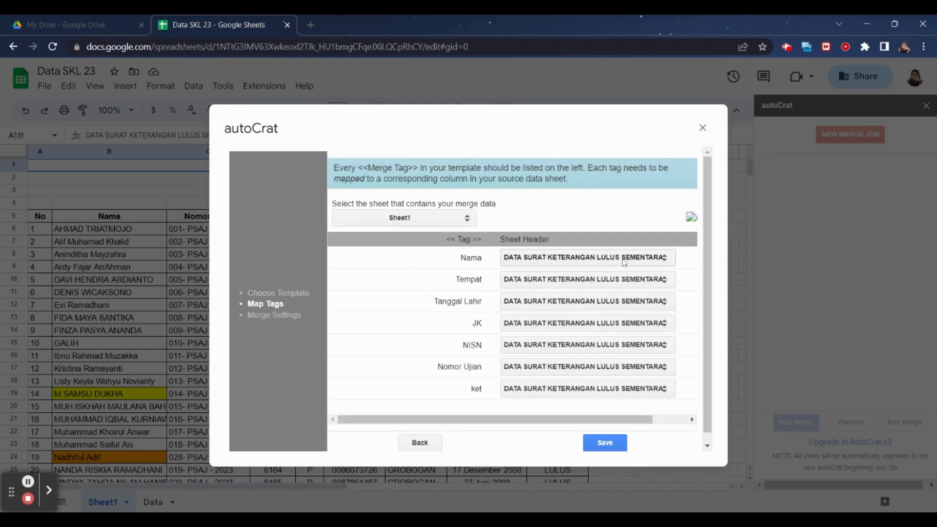
Step: Use the Data sheet as the source of the merge data and save the tag mapping
{"action": "left_click", "coordinate": [440, 221]}
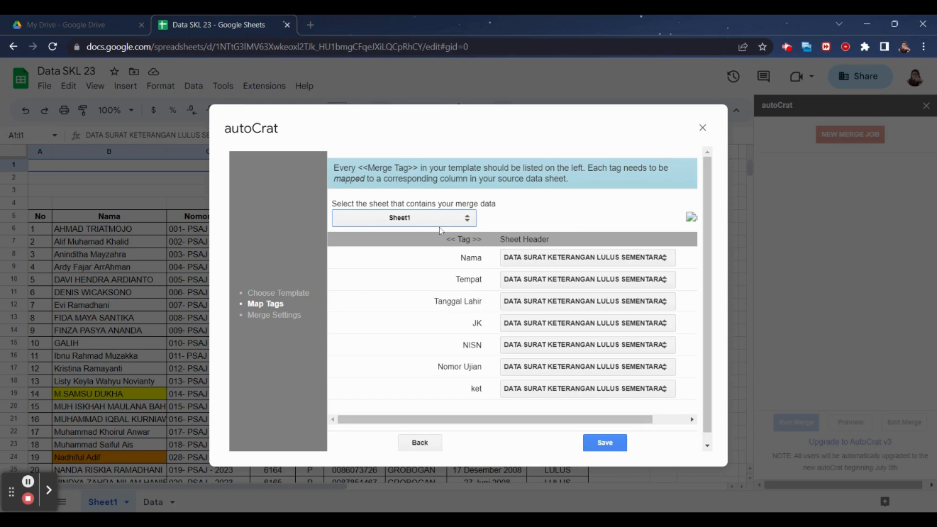
{"action": "left_click", "coordinate": [442, 235]}
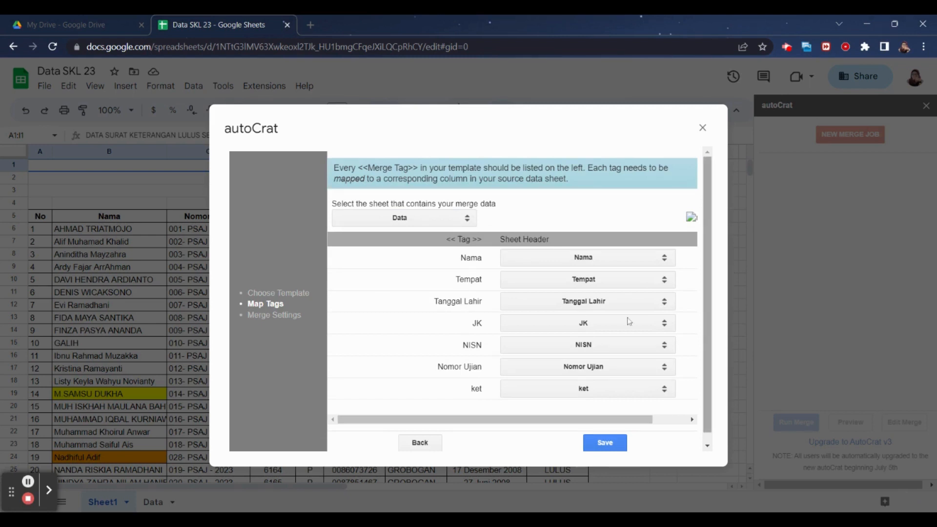
{"action": "scroll", "coordinate": [598, 357], "scroll_direction": "down", "scroll_amount": 1}
{"action": "scroll", "coordinate": [622, 447], "scroll_direction": "up", "scroll_amount": 1}
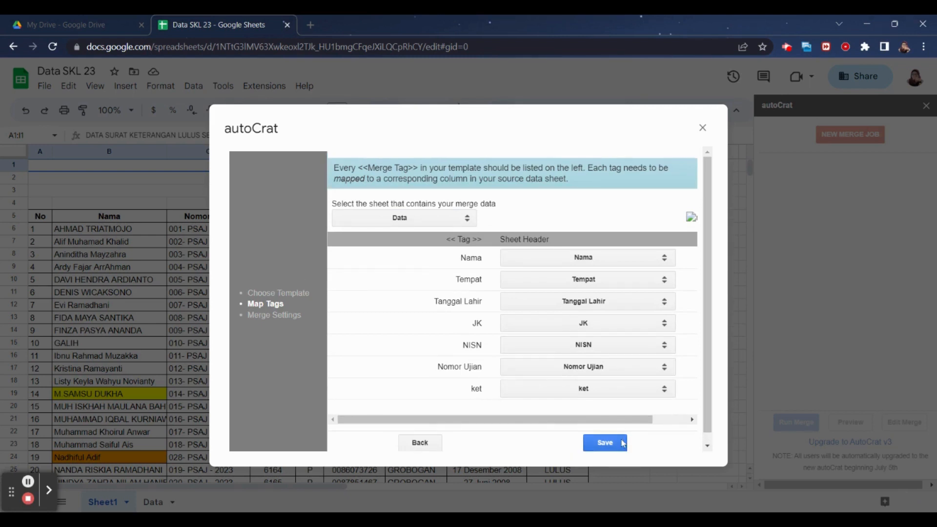
{"action": "left_click_drag", "start_coordinate": [619, 420], "coordinate": [673, 422]}
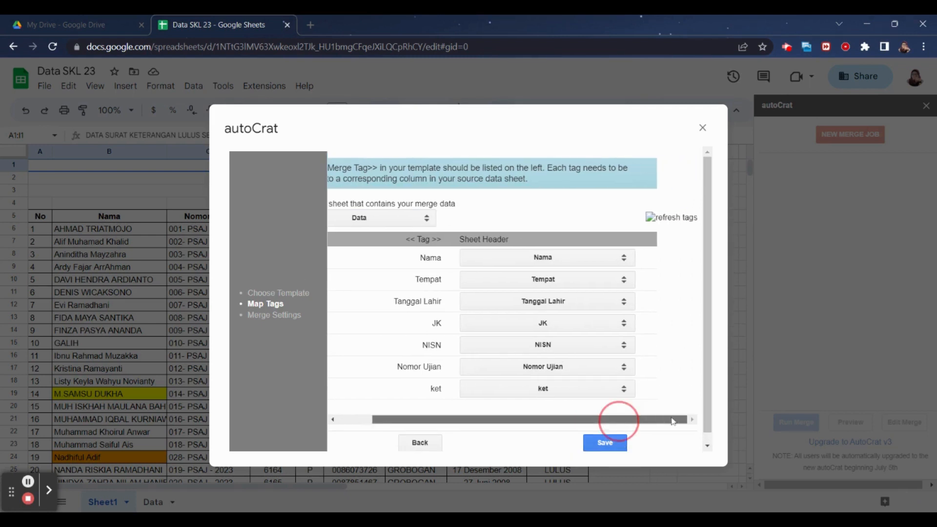
{"action": "left_click", "coordinate": [610, 447]}
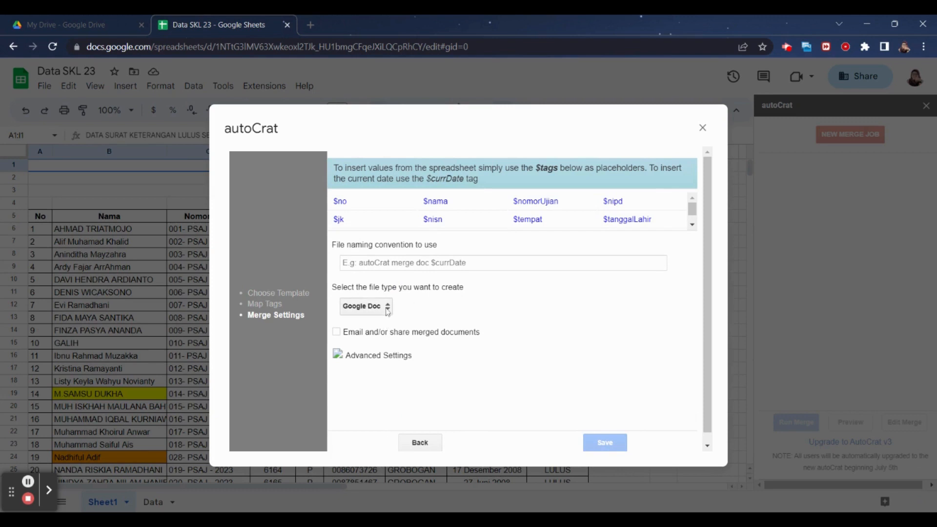
Step: Set the file naming convention to <<nama>> and the output file type to PDF, and save the merge settings
{"action": "left_click", "coordinate": [394, 267]}
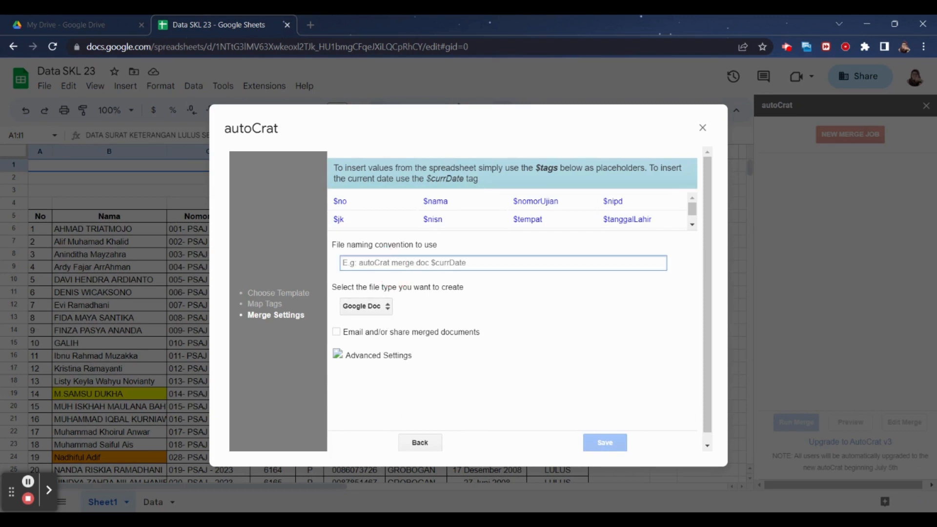
{"action": "type", "text": "<<nama>>"}
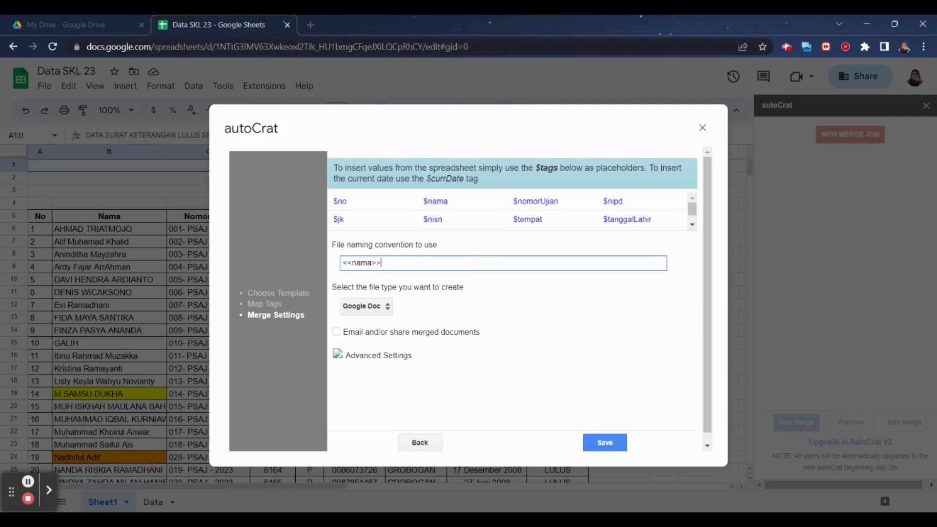
{"action": "left_click", "coordinate": [385, 308]}
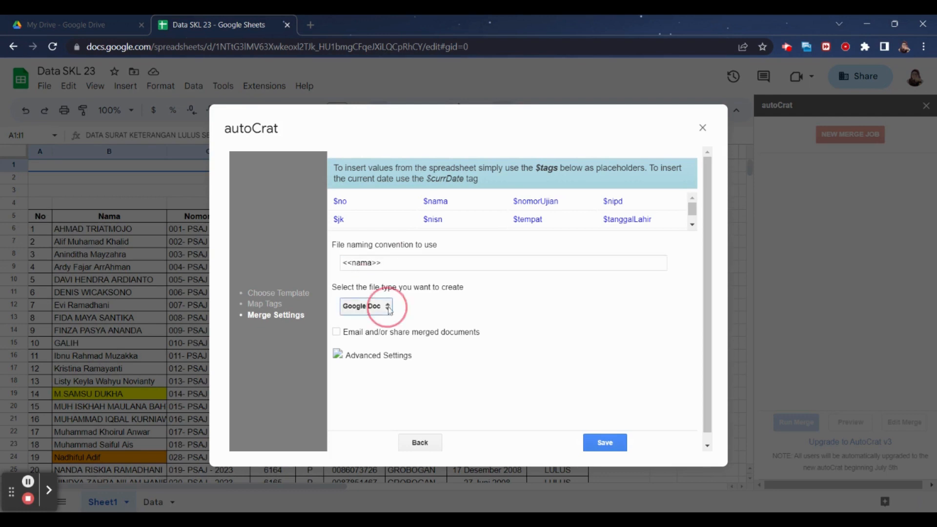
{"action": "left_click", "coordinate": [386, 333]}
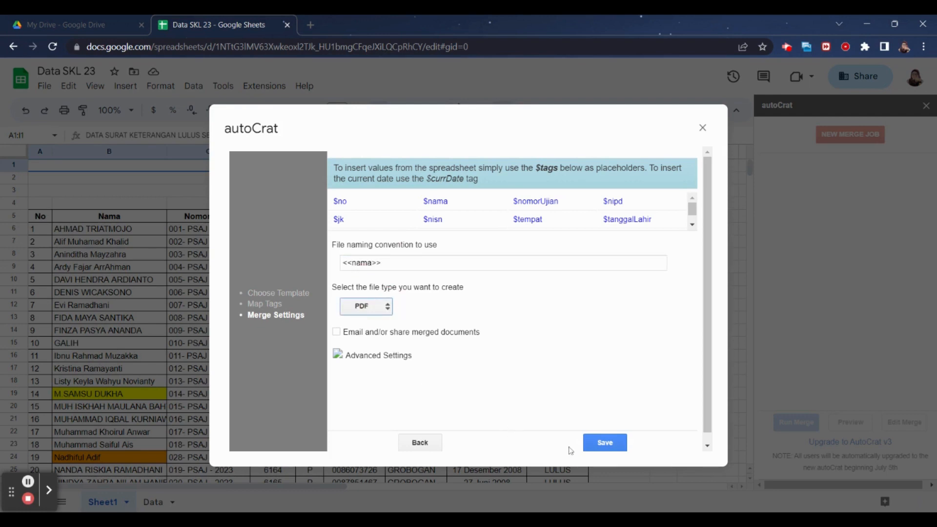
{"action": "left_click", "coordinate": [605, 442]}
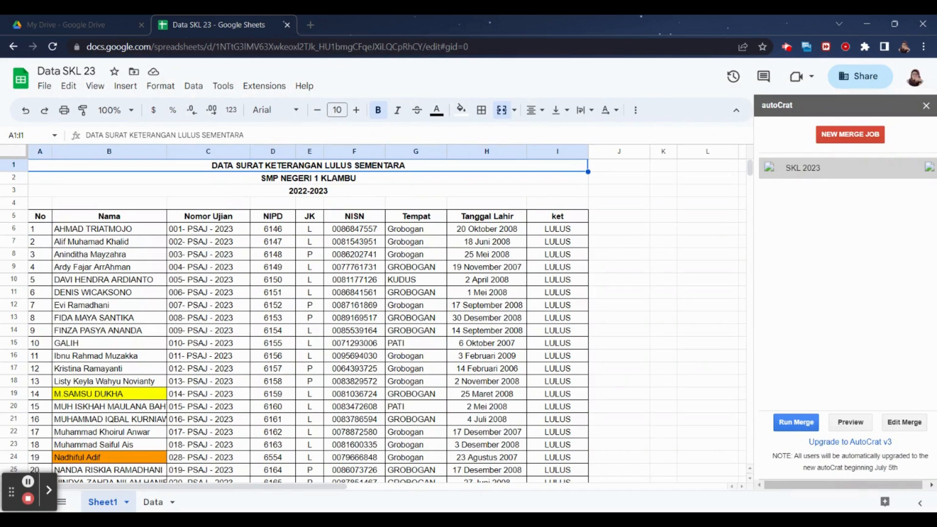
Step: Run the SKL 2023 merge and check the merged document links and status columns in the Data sheet
{"action": "left_click", "coordinate": [809, 426]}
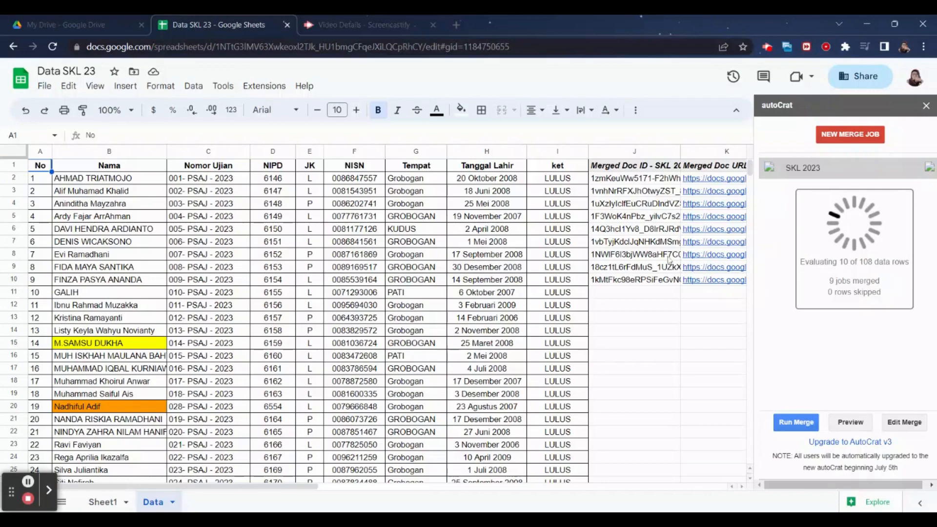
{"action": "left_click_drag", "start_coordinate": [311, 485], "coordinate": [507, 491]}
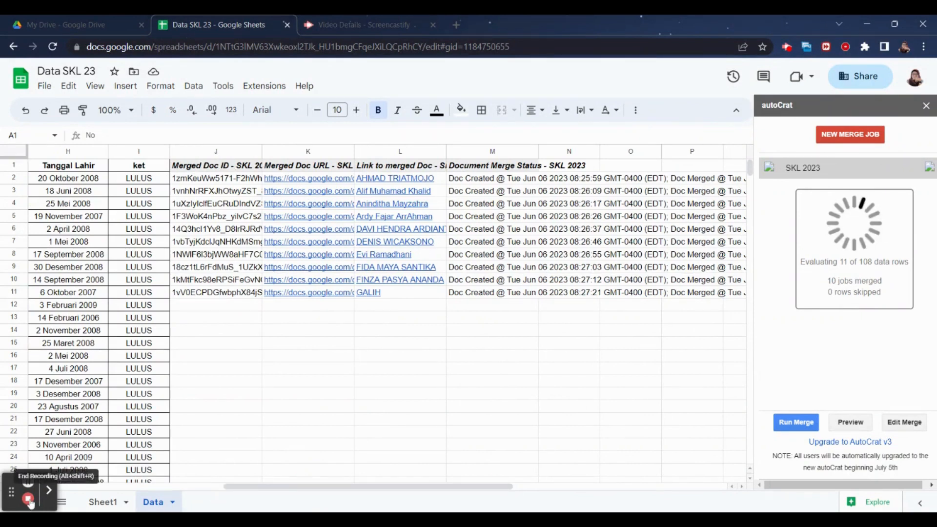
{"action": "mouse_move", "coordinate": [337, 298]}
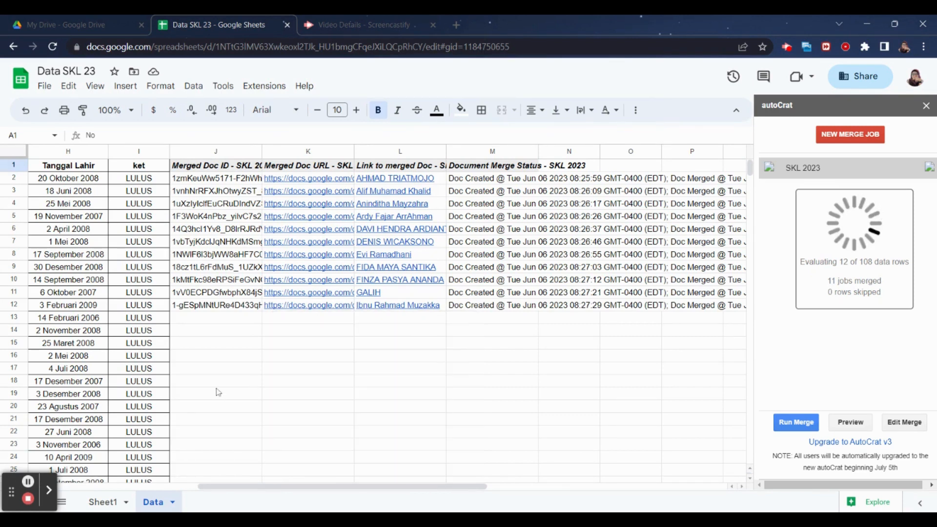
{"action": "mouse_move", "coordinate": [363, 308]}
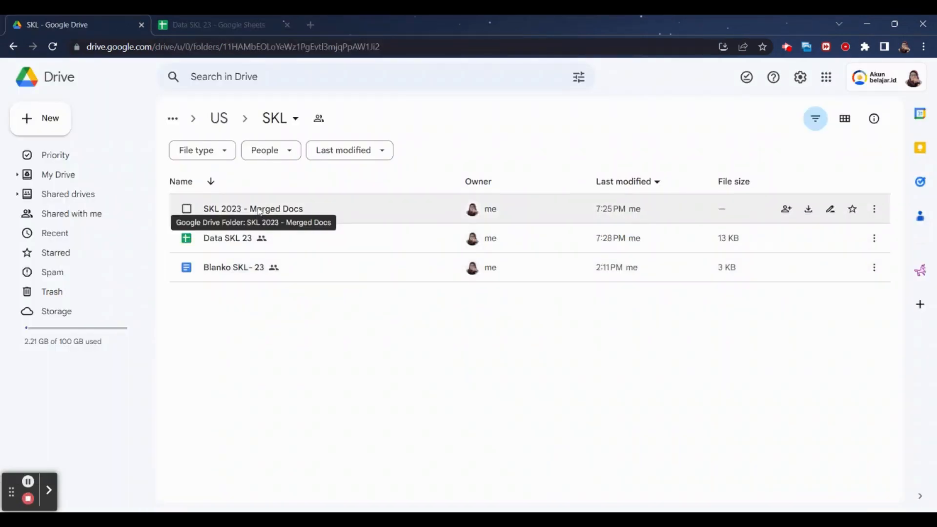
Step: Open the SKL 2023 - Merged Docs folder in Google Drive to view the generated PDF letters
{"action": "left_click", "coordinate": [223, 26]}
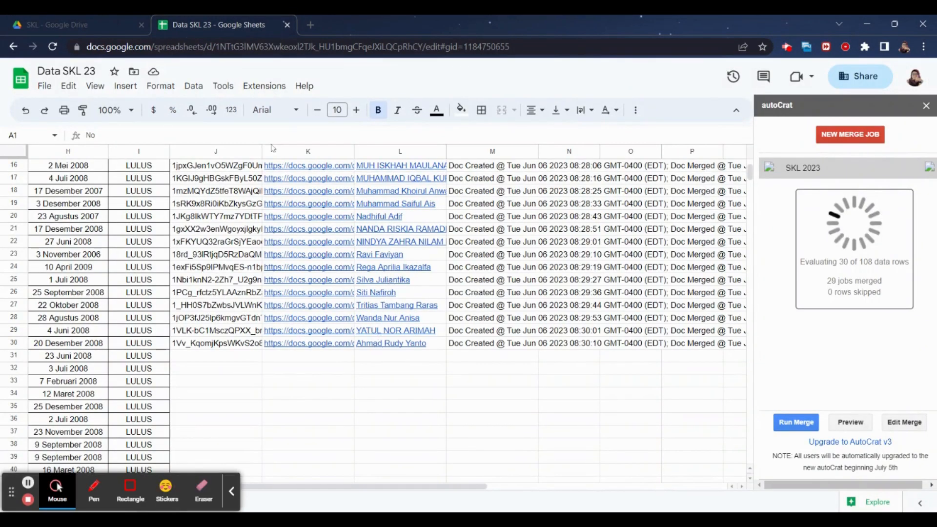
{"action": "left_click", "coordinate": [98, 20]}
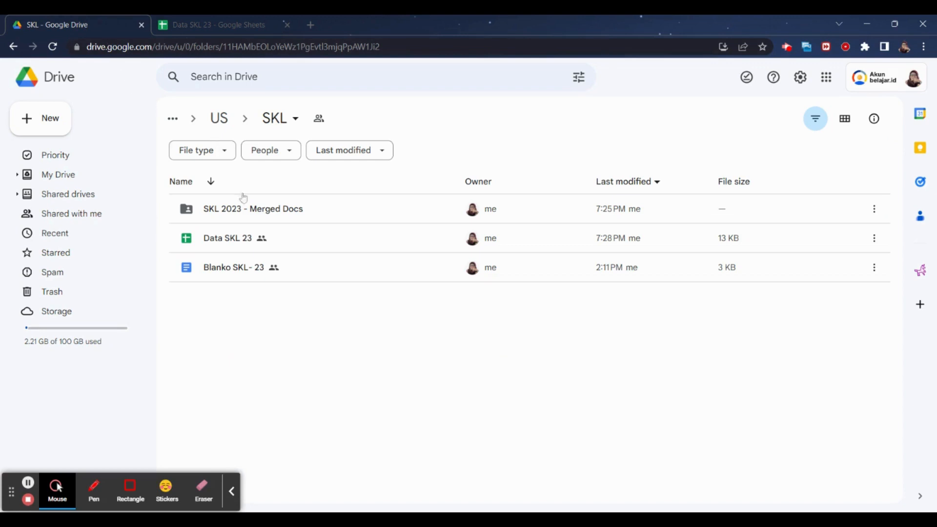
{"action": "left_click", "coordinate": [255, 216]}
{"action": "double_click", "coordinate": [255, 216]}
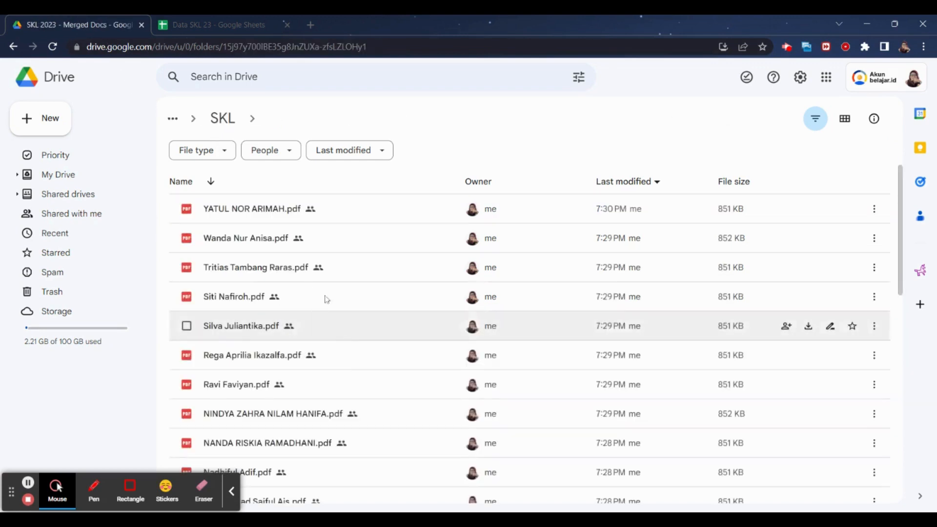
Step: Look through the generated PDF letters in the SKL 2023 - Merged Docs folder
{"action": "scroll", "coordinate": [335, 262], "scroll_direction": "down", "scroll_amount": 3}
{"action": "scroll", "coordinate": [335, 262], "scroll_direction": "down", "scroll_amount": 6}
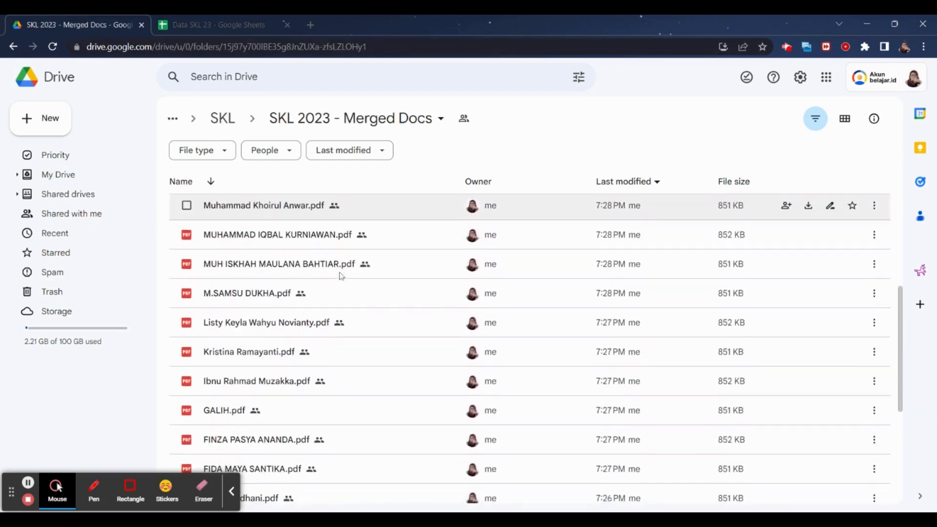
{"action": "scroll", "coordinate": [347, 285], "scroll_direction": "up", "scroll_amount": 6}
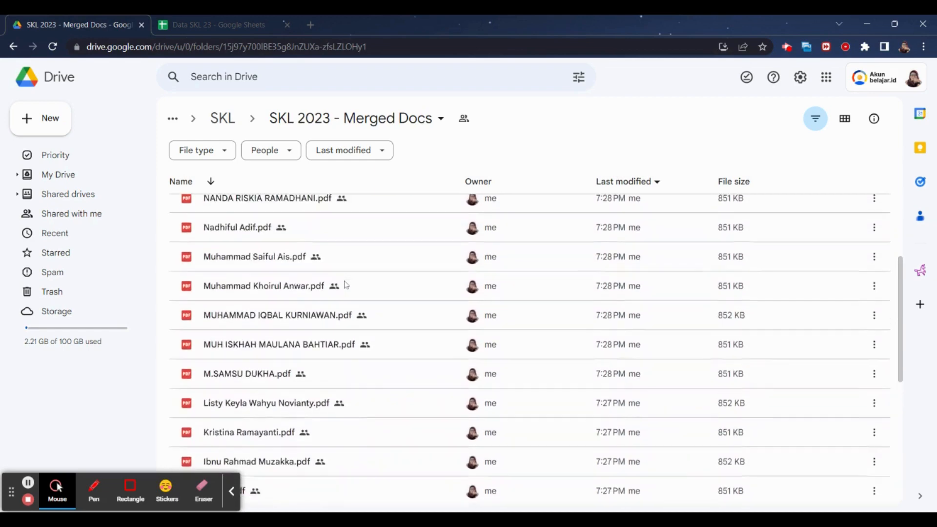
{"action": "scroll", "coordinate": [344, 293], "scroll_direction": "up", "scroll_amount": 2}
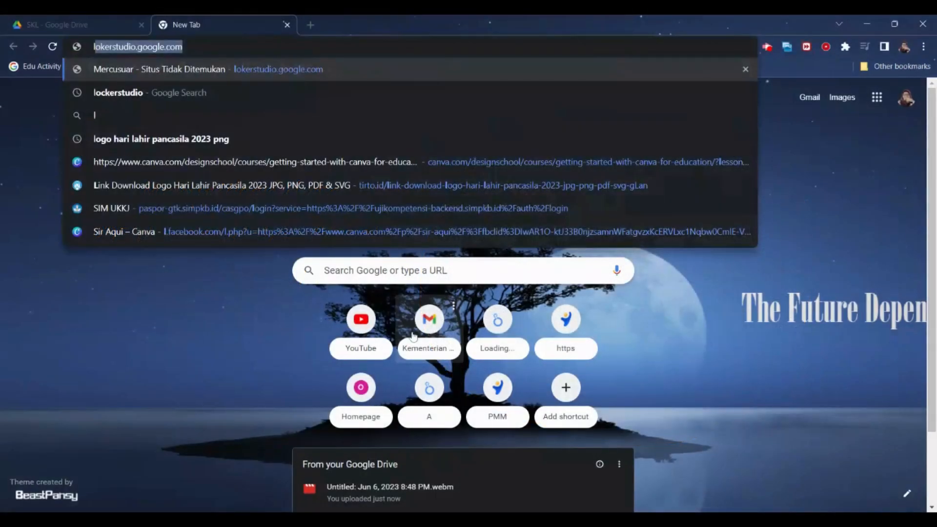
Step: Switch to Looker Studio in the browser and create a blank report
{"action": "type", "text": "ookers"}
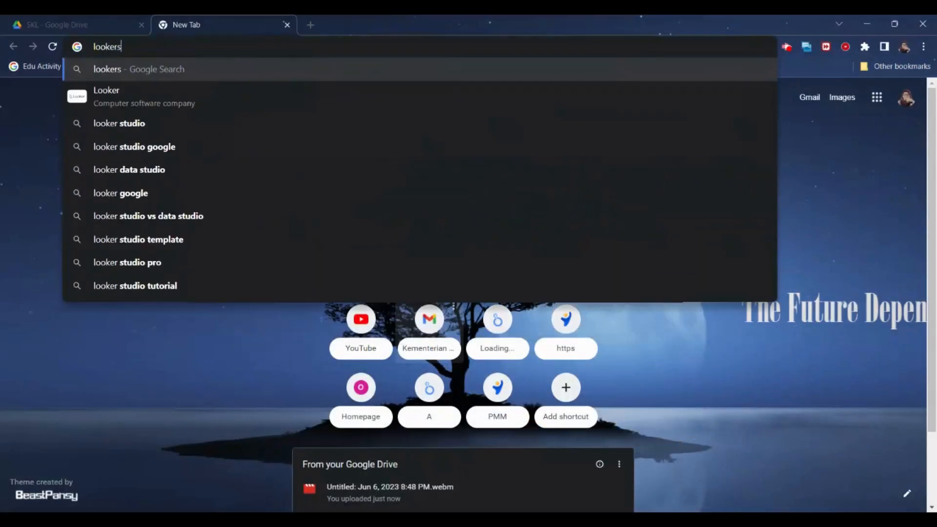
{"action": "type", "text": "tud"}
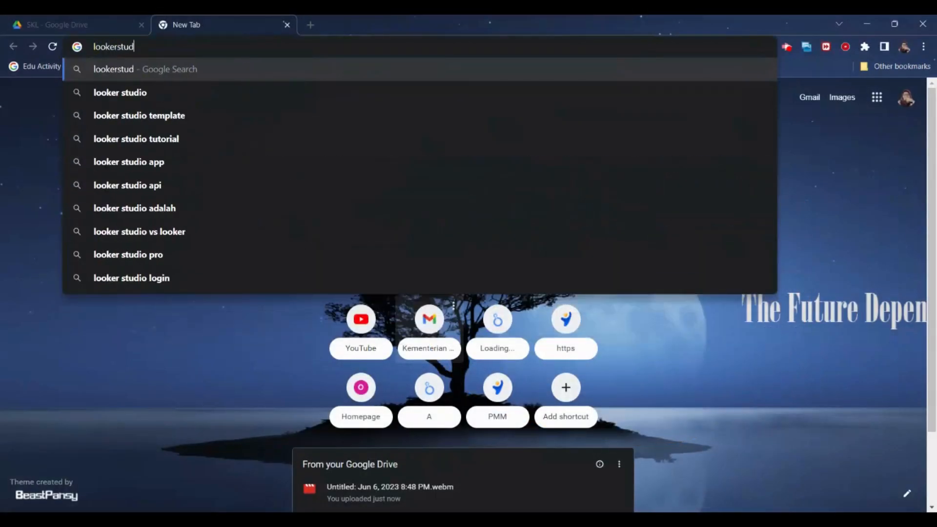
{"action": "type", "text": "io"}
{"action": "key", "text": "Return"}
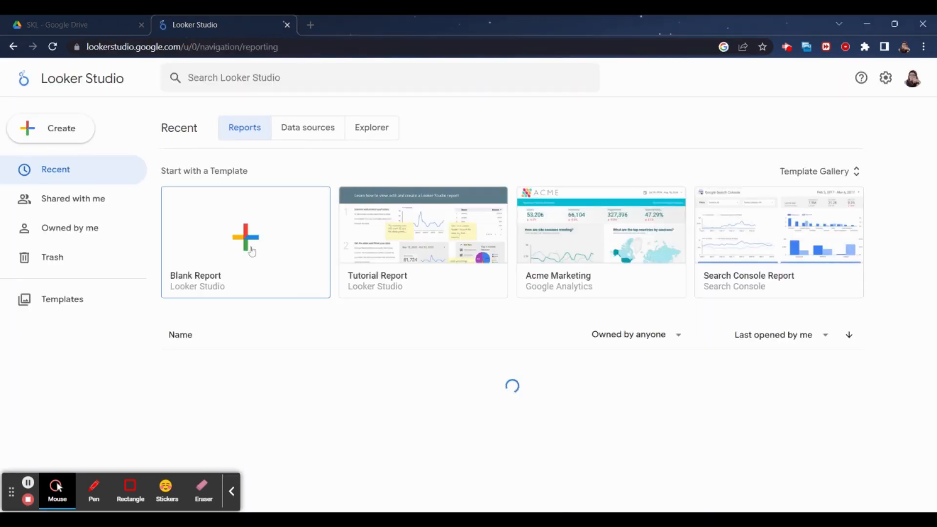
{"action": "left_click", "coordinate": [250, 250]}
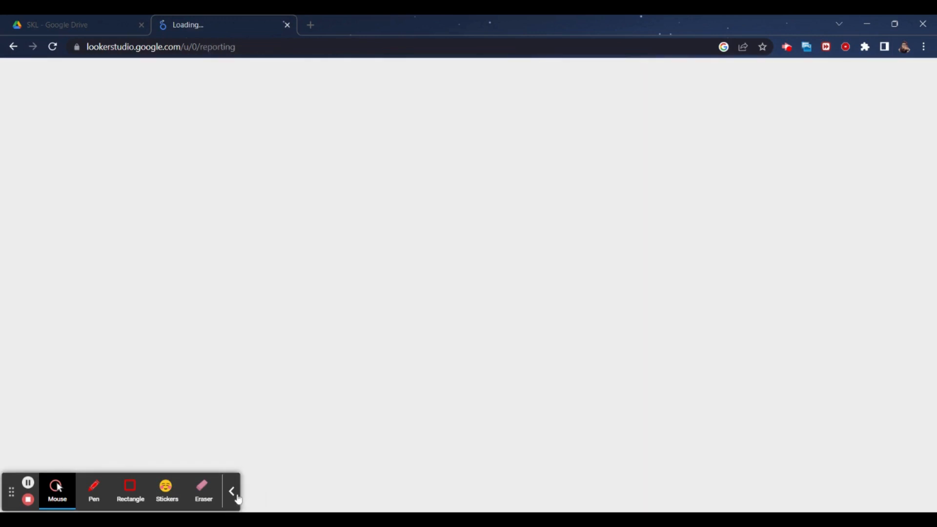
{"action": "left_click", "coordinate": [236, 494]}
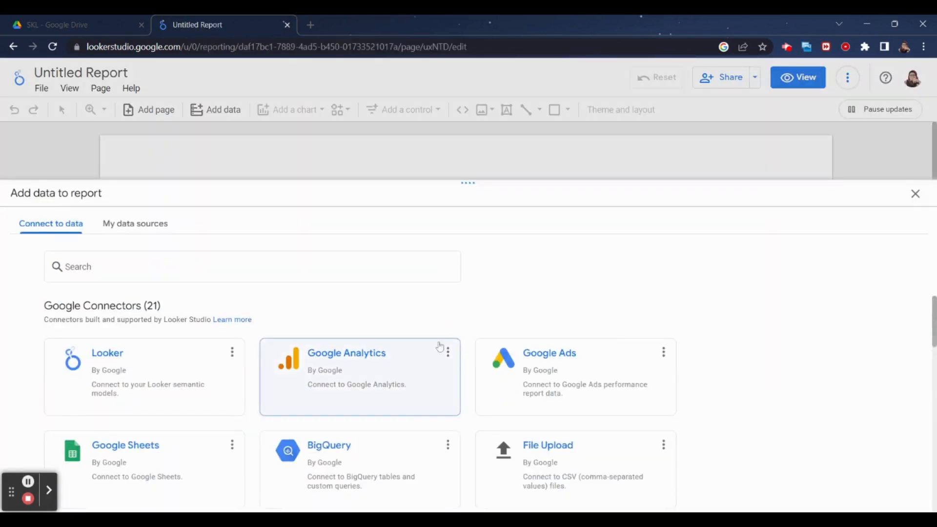
Step: Connect the report to the data ok worksheet of the Data SKL 23 Sheet spreadsheet using the Google Sheets connector
{"action": "left_click", "coordinate": [153, 467]}
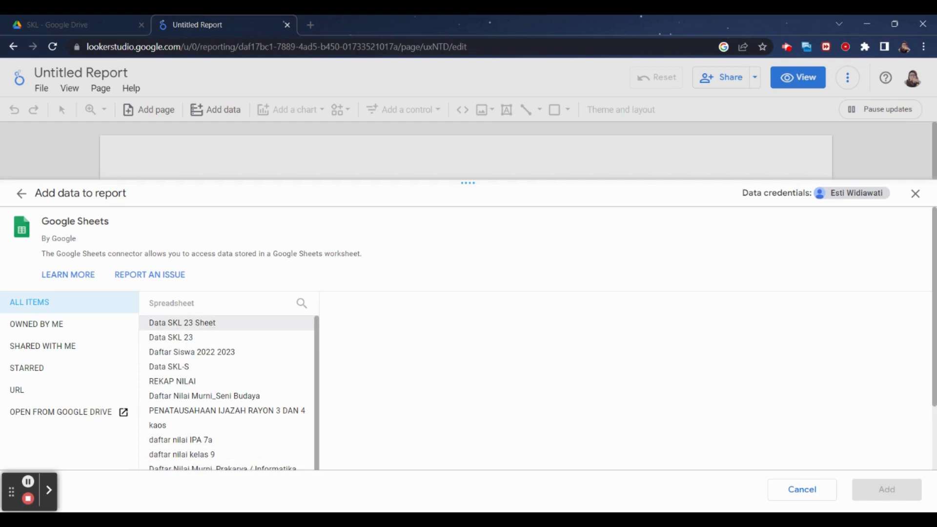
{"action": "left_click", "coordinate": [212, 328]}
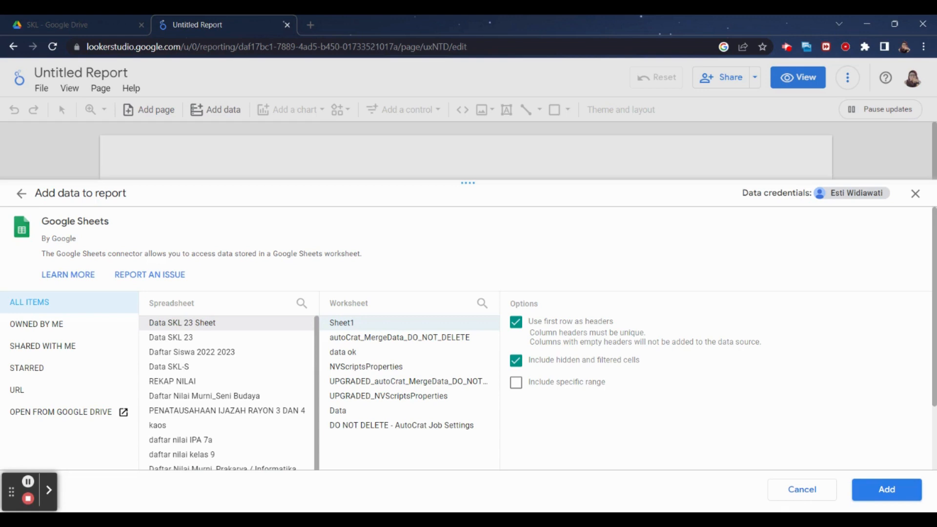
{"action": "left_click", "coordinate": [333, 357]}
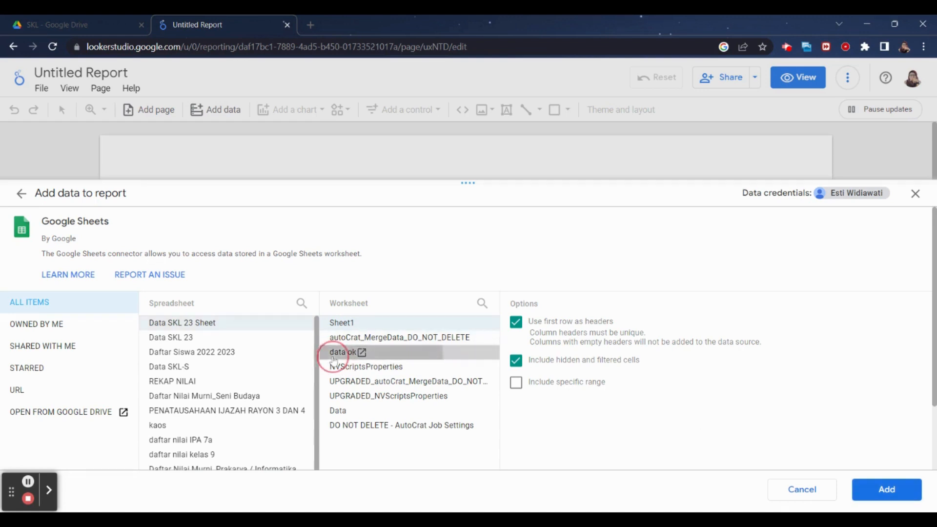
{"action": "left_click", "coordinate": [892, 490]}
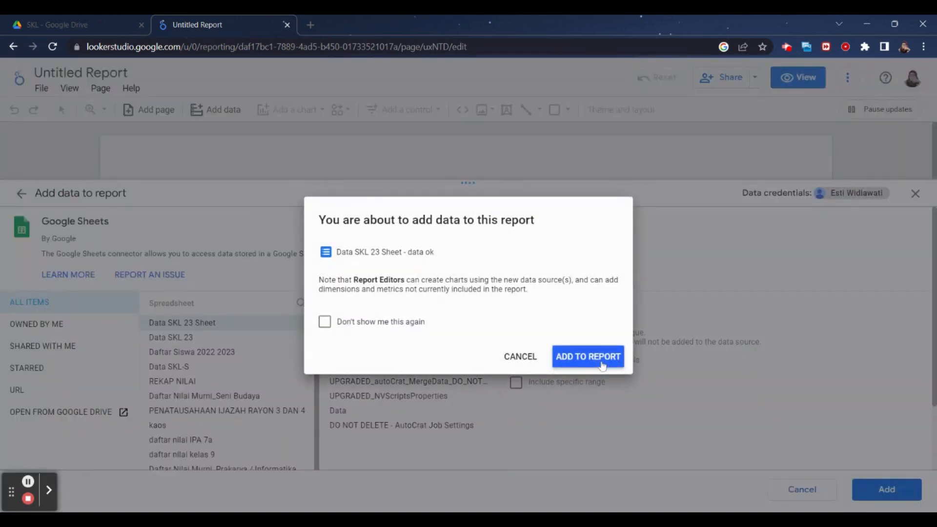
{"action": "left_click", "coordinate": [585, 357]}
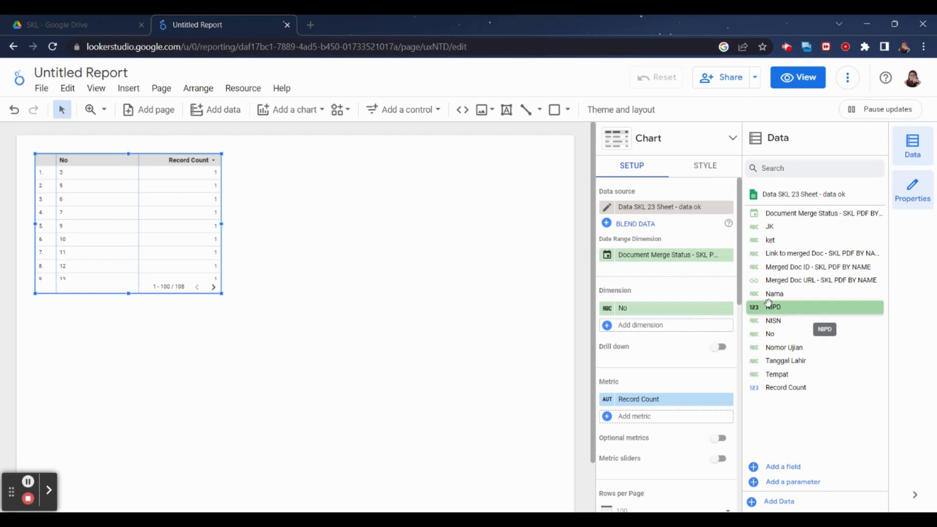
Step: Add the Nama, NISN and Merged Doc URL - SKL PDF BY NAME fields as dimensions of the table
{"action": "left_click", "coordinate": [608, 326]}
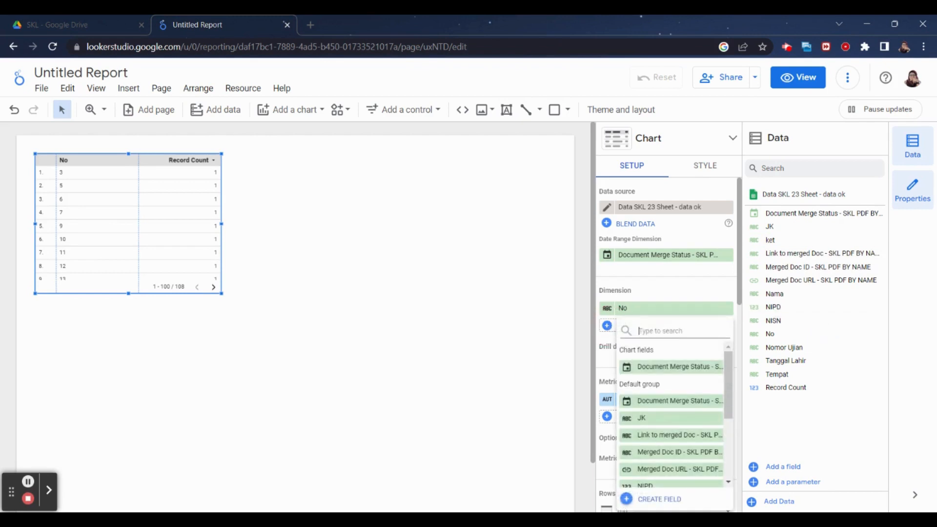
{"action": "scroll", "coordinate": [644, 425], "scroll_direction": "down", "scroll_amount": 2}
{"action": "left_click", "coordinate": [647, 439]}
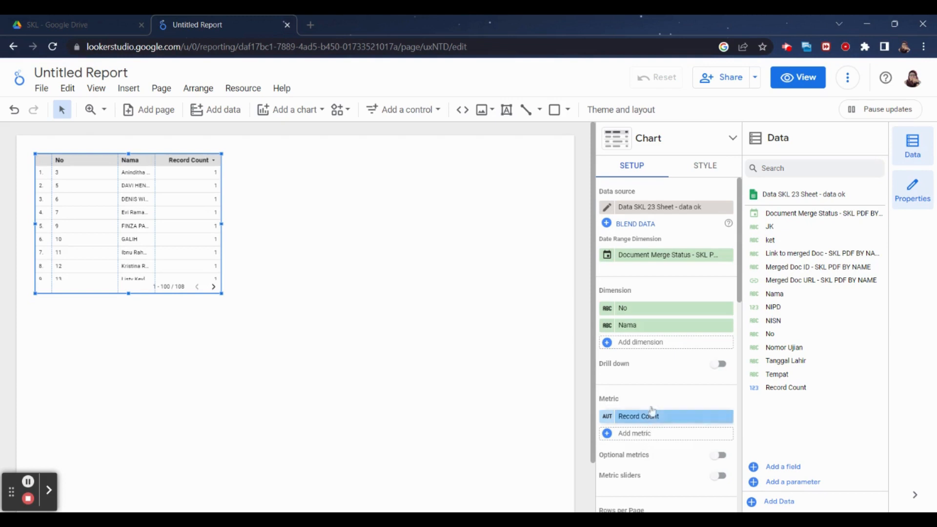
{"action": "left_click", "coordinate": [608, 344]}
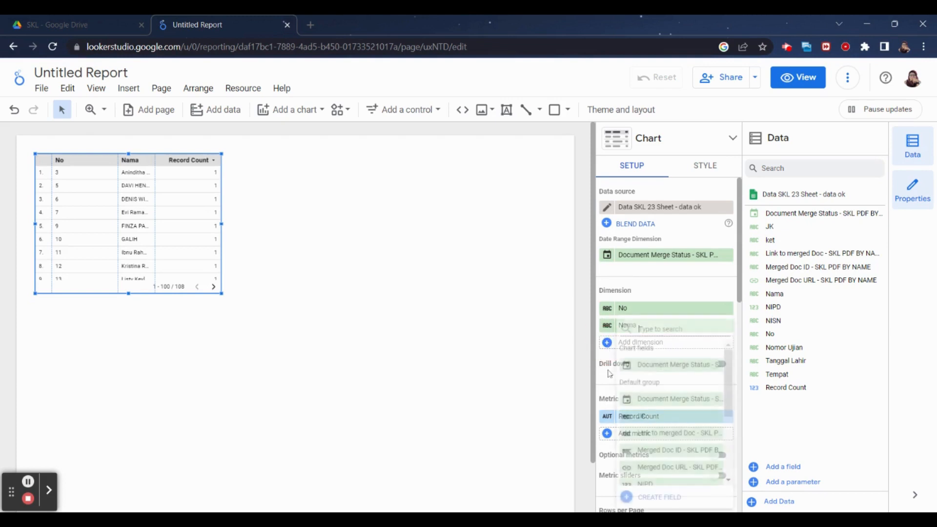
{"action": "scroll", "coordinate": [650, 462], "scroll_direction": "down", "scroll_amount": 3}
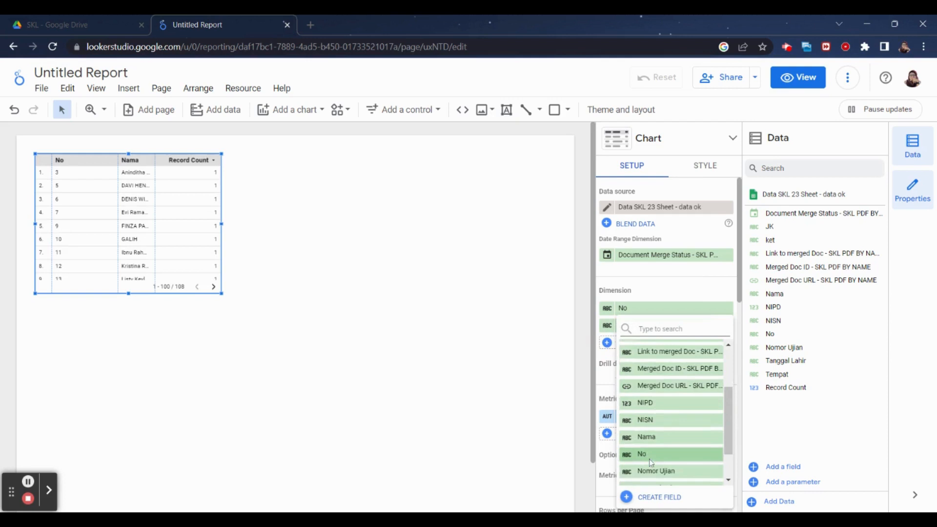
{"action": "left_click", "coordinate": [651, 420]}
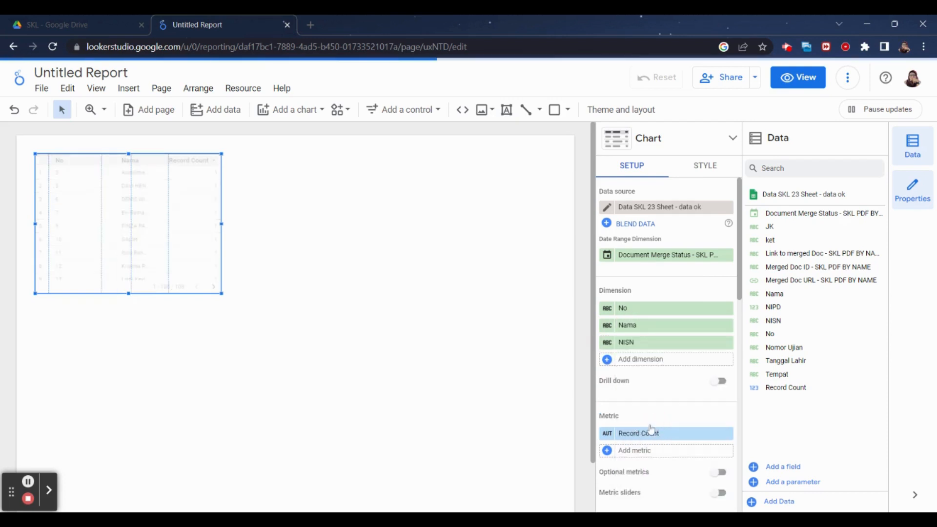
{"action": "left_click", "coordinate": [608, 362]}
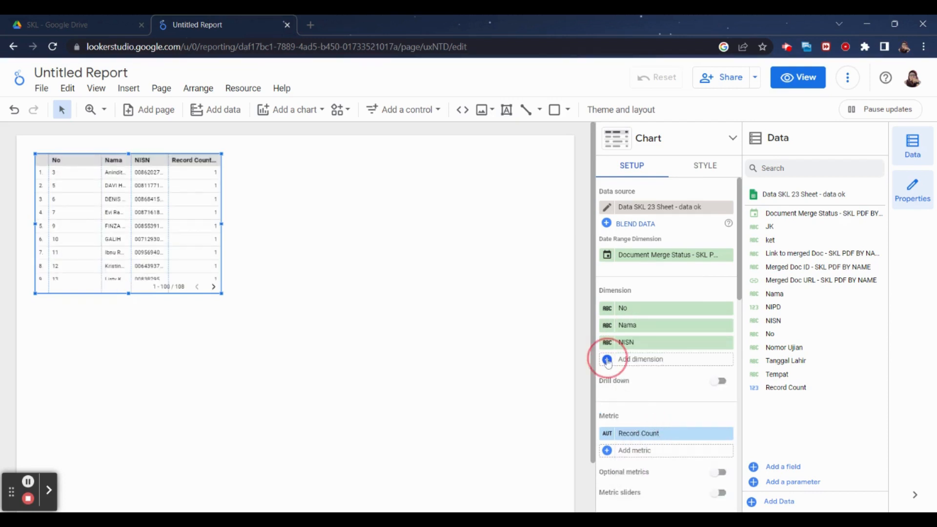
{"action": "left_click", "coordinate": [660, 467]}
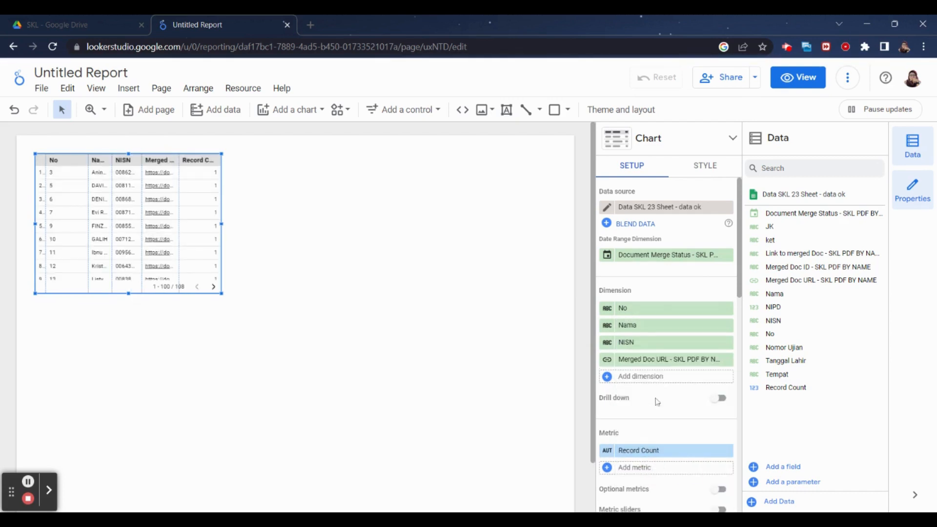
Step: Remove the Record Count metric and the No dimension from the table, and widen the table across most of the page
{"action": "scroll", "coordinate": [657, 400], "scroll_direction": "down", "scroll_amount": 2}
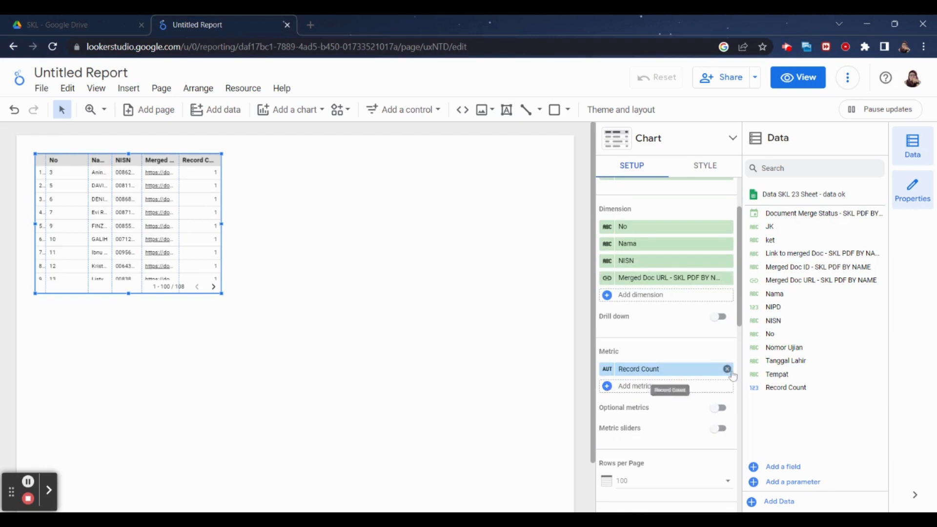
{"action": "left_click", "coordinate": [729, 370]}
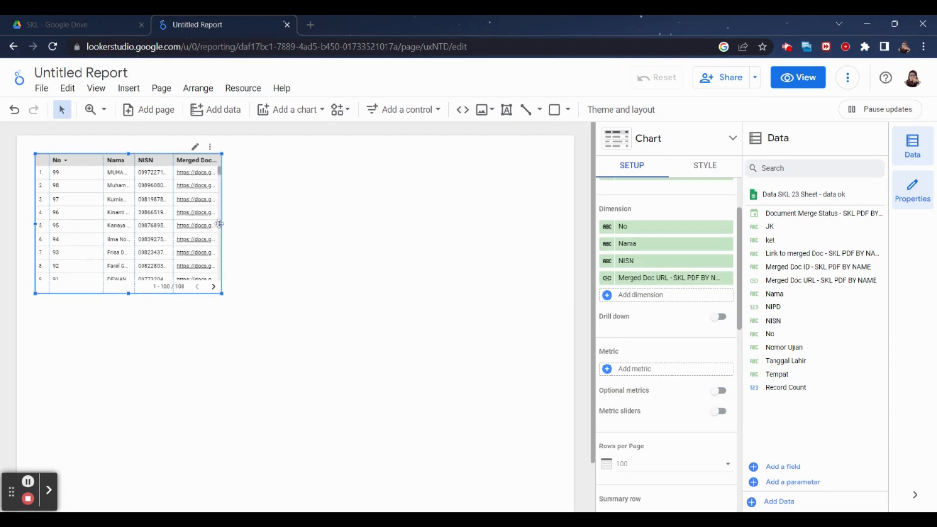
{"action": "left_click_drag", "start_coordinate": [220, 224], "coordinate": [471, 239]}
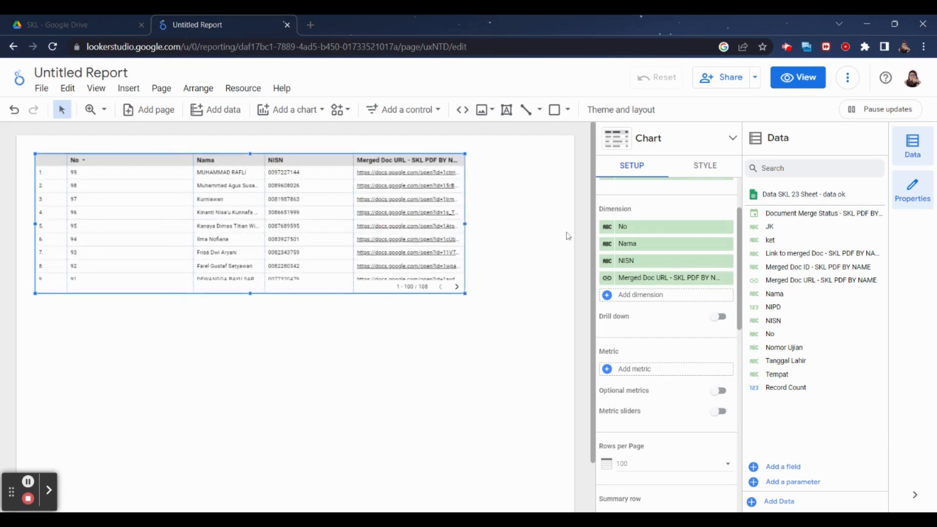
{"action": "left_click", "coordinate": [727, 227]}
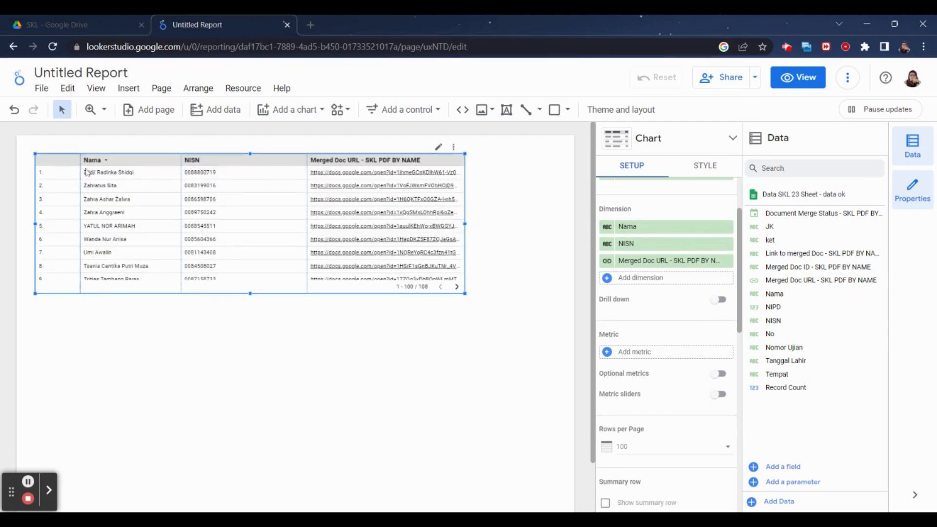
Step: Widen the table a little more and narrow its row-number and NISN columns so the document URLs fit
{"action": "left_click_drag", "start_coordinate": [81, 169], "coordinate": [57, 184]}
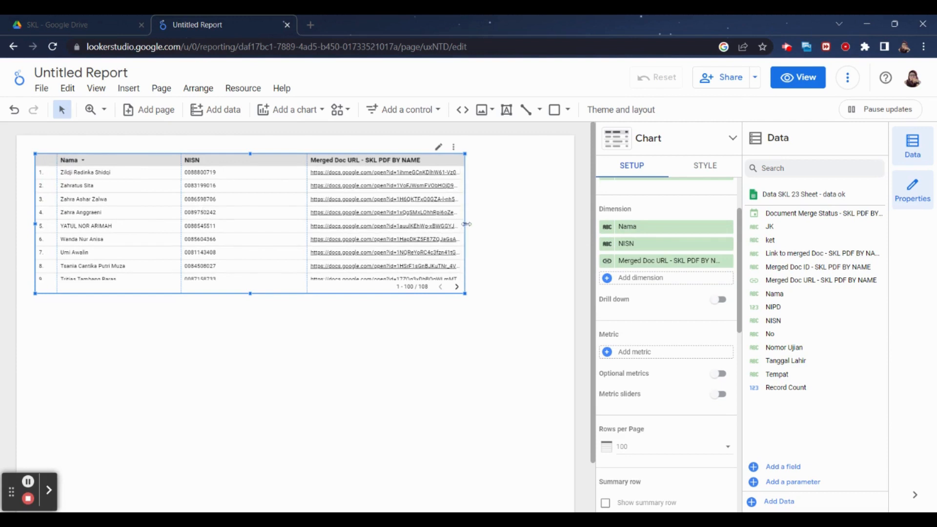
{"action": "left_click_drag", "start_coordinate": [465, 224], "coordinate": [512, 231]}
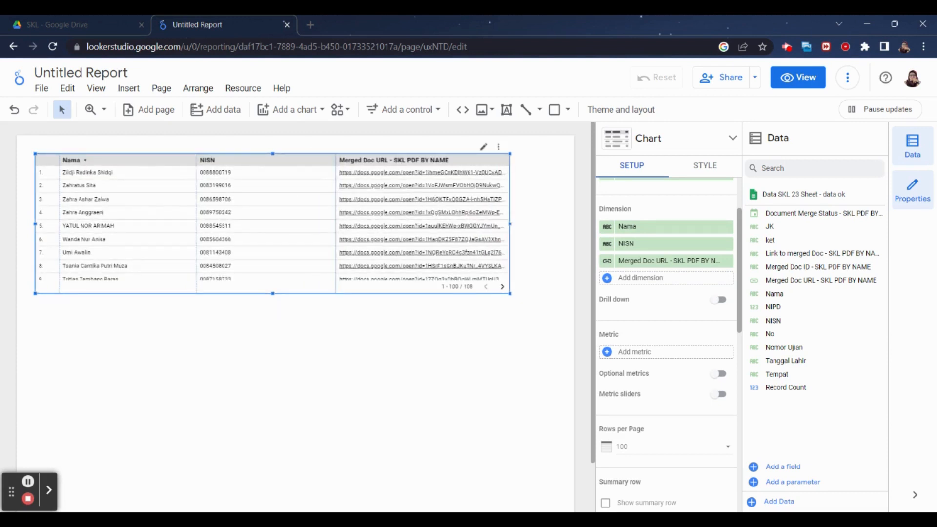
{"action": "left_click_drag", "start_coordinate": [336, 200], "coordinate": [260, 218]}
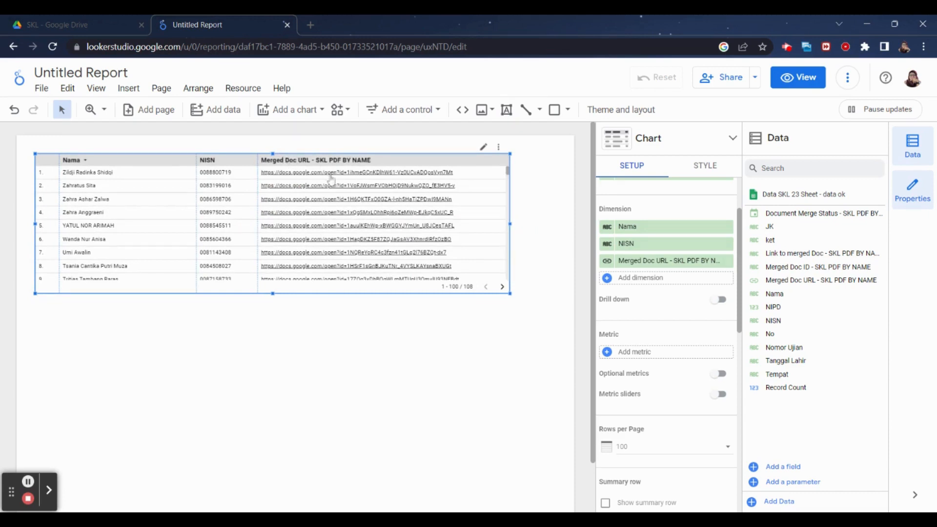
Step: Move the table down the page to leave room for a heading above it, and deselect it
{"action": "scroll", "coordinate": [329, 287], "scroll_direction": "down", "scroll_amount": 18}
{"action": "left_click_drag", "start_coordinate": [328, 284], "coordinate": [330, 286]}
{"action": "scroll", "coordinate": [330, 287], "scroll_direction": "down", "scroll_amount": 1}
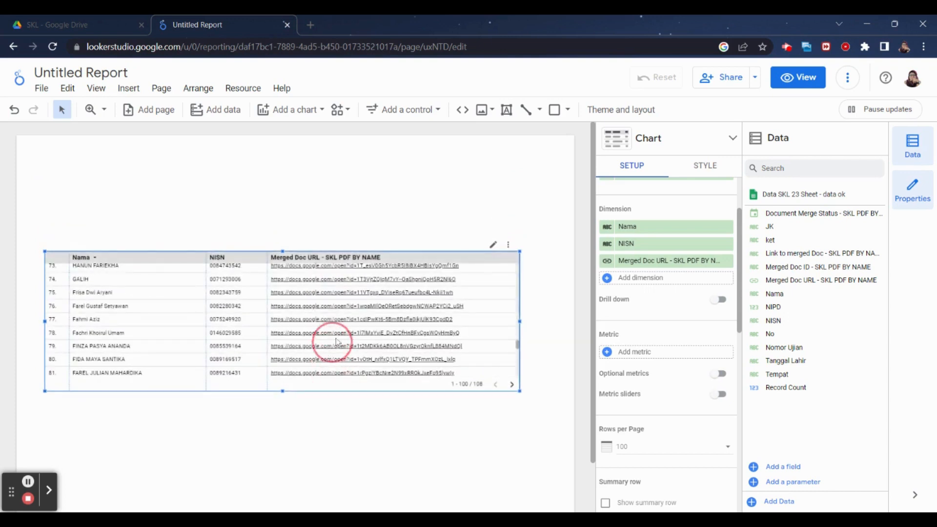
{"action": "left_click", "coordinate": [203, 162]}
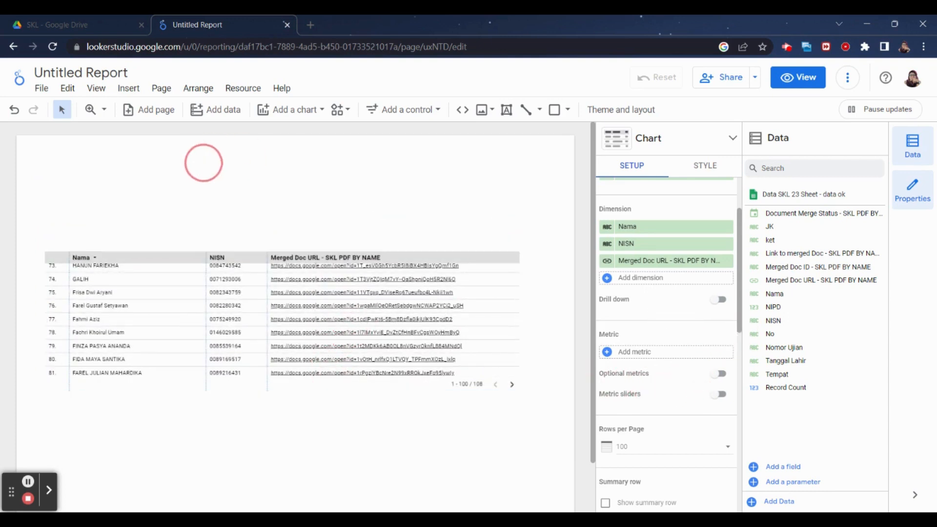
Step: Insert a text box centred above the table with the text PENGUMUMAN KELULUSAN
{"action": "left_click", "coordinate": [128, 88]}
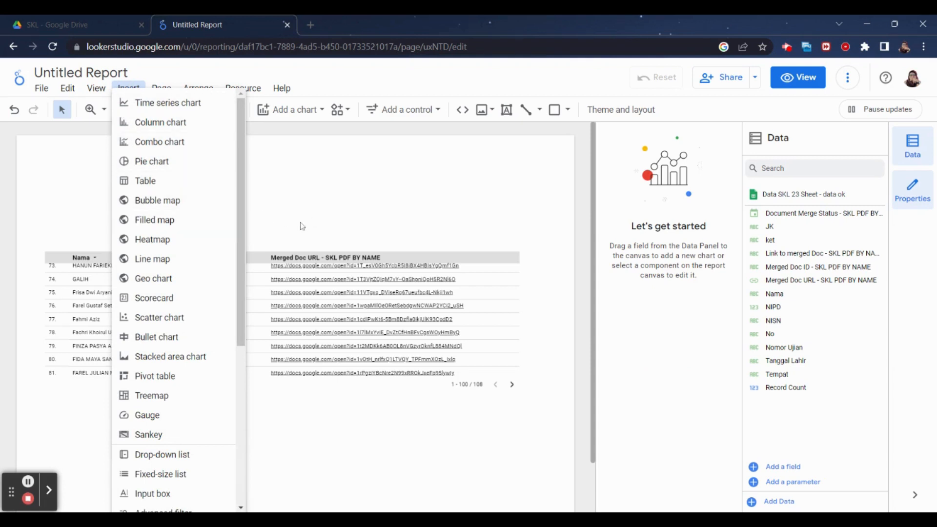
{"action": "left_click_drag", "start_coordinate": [244, 230], "coordinate": [244, 358]}
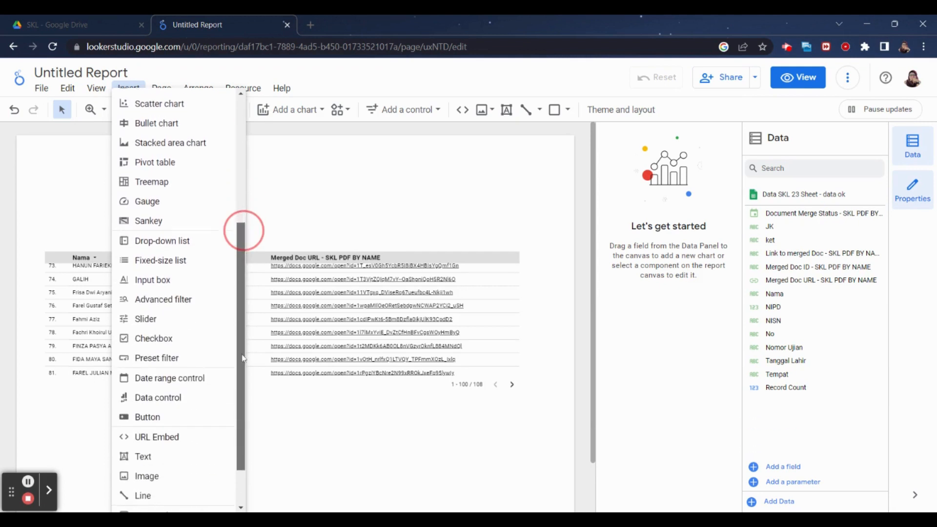
{"action": "left_click", "coordinate": [147, 456]}
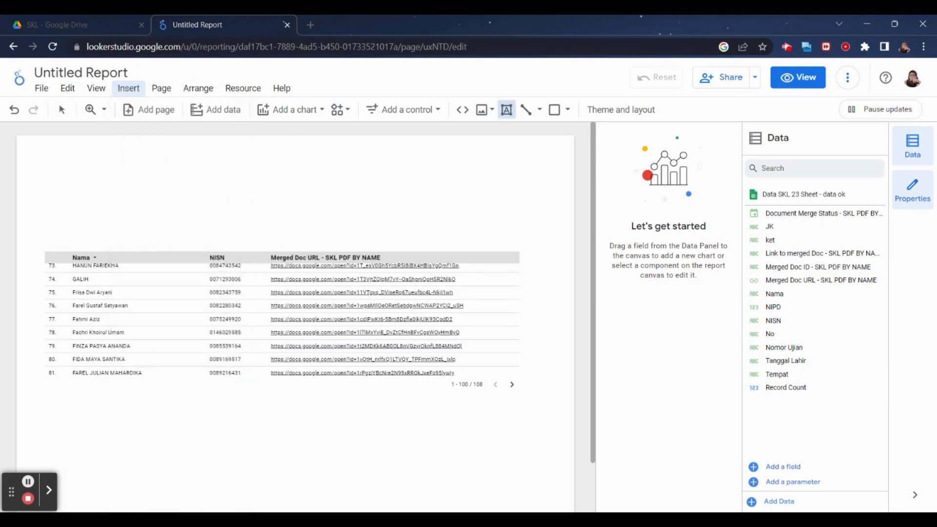
{"action": "left_click_drag", "start_coordinate": [166, 166], "coordinate": [400, 236]}
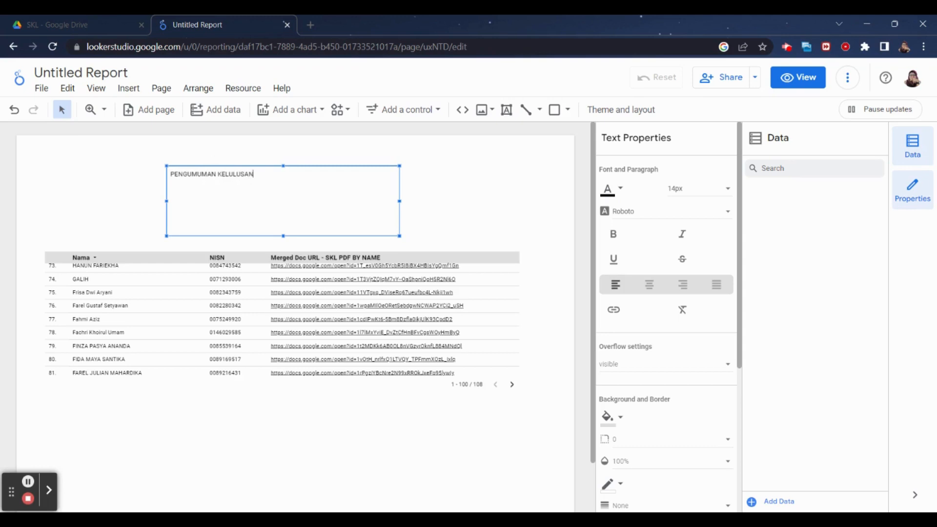
Step: Format the PENGUMUMAN KELULUSAN heading as 20px bold text
{"action": "left_click_drag", "start_coordinate": [254, 174], "coordinate": [160, 172]}
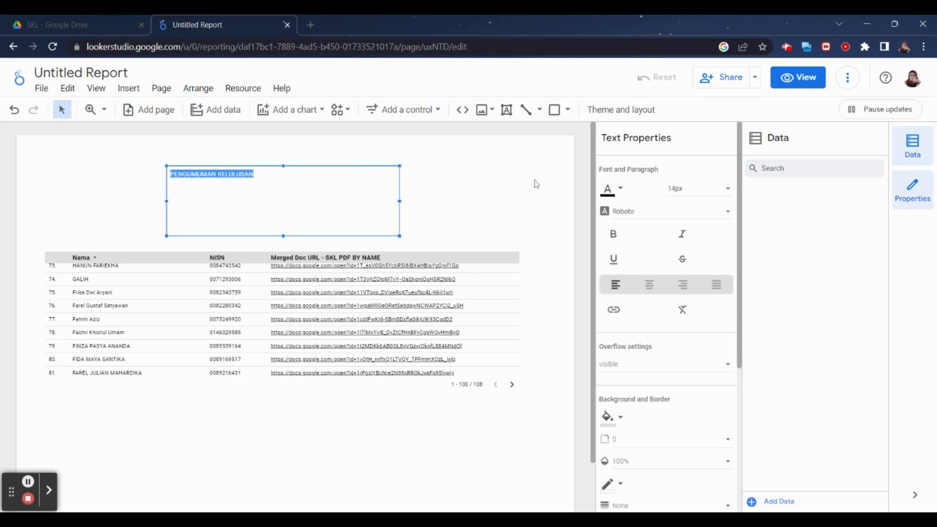
{"action": "left_click", "coordinate": [641, 218]}
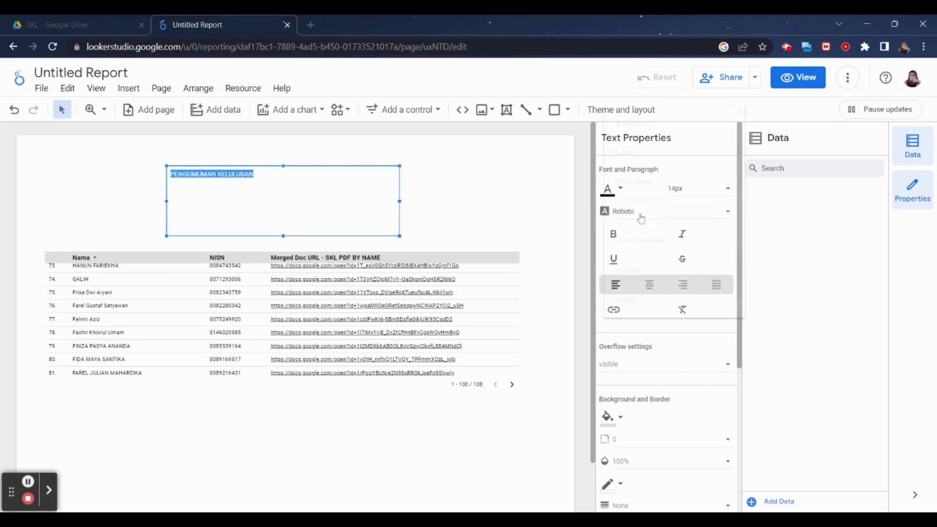
{"action": "left_click", "coordinate": [641, 215]}
{"action": "left_click", "coordinate": [724, 196]}
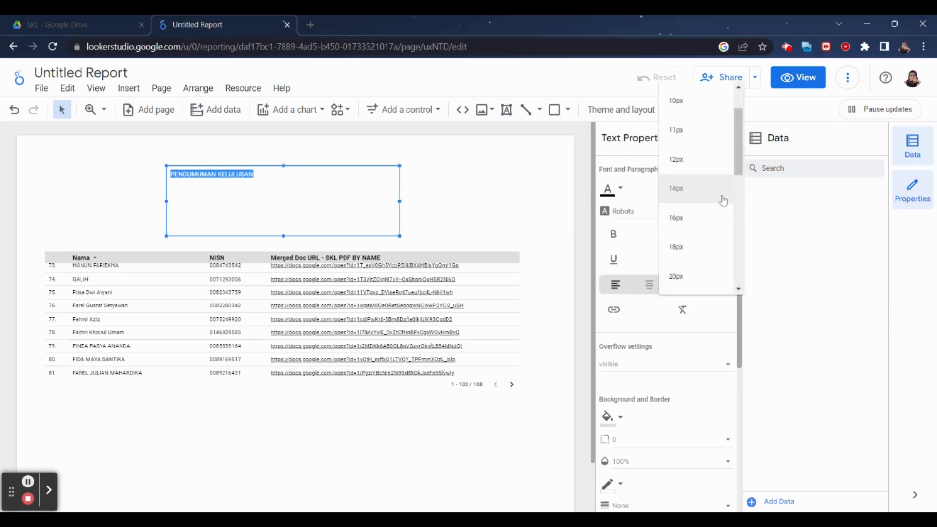
{"action": "left_click", "coordinate": [684, 278]}
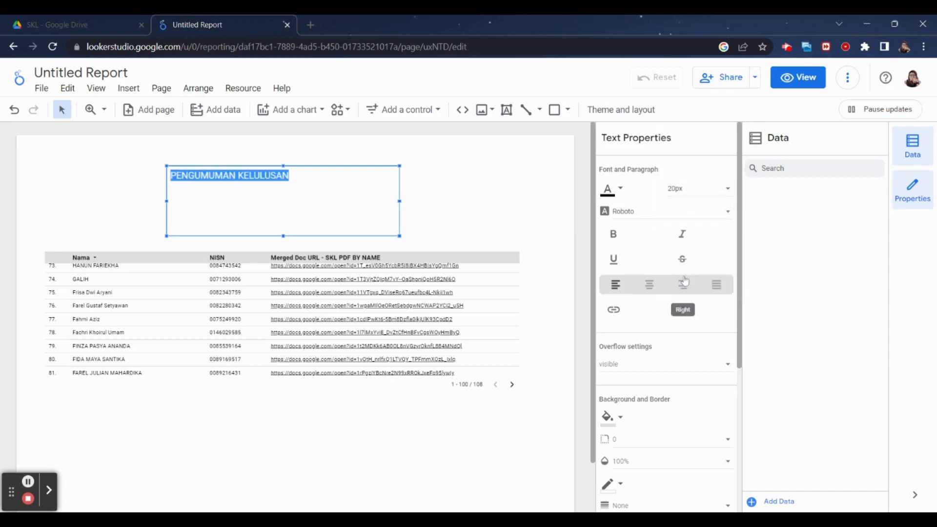
{"action": "left_click", "coordinate": [618, 236]}
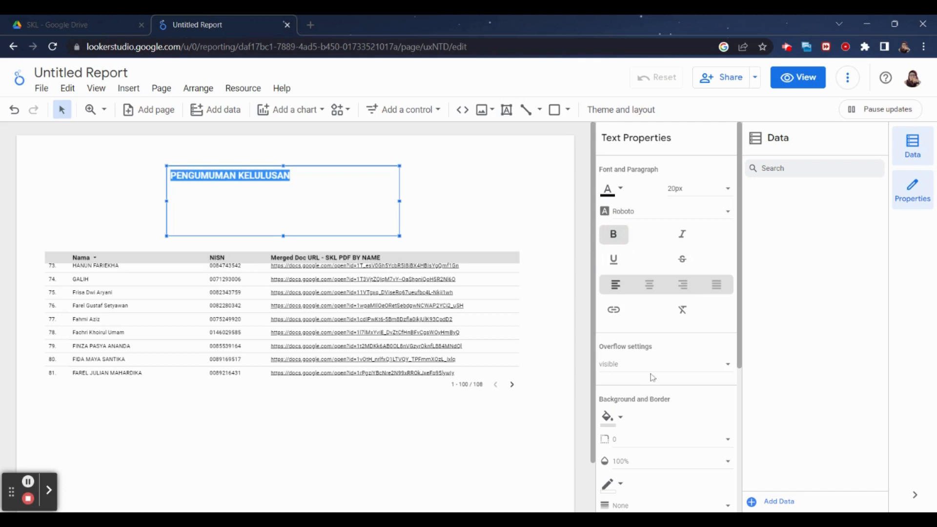
Step: Colour the PENGUMUMAN KELULUSAN heading orange-red and deselect its text box
{"action": "scroll", "coordinate": [659, 376], "scroll_direction": "down", "scroll_amount": 2}
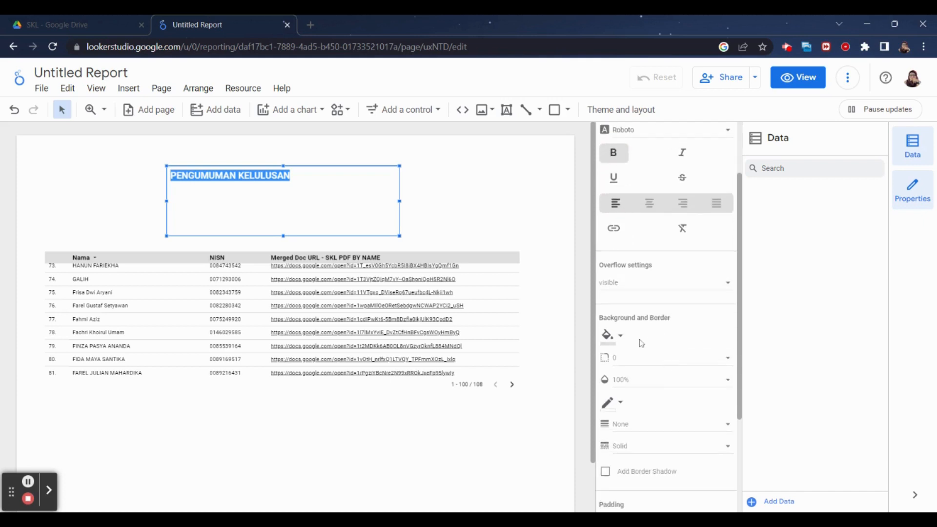
{"action": "scroll", "coordinate": [659, 302], "scroll_direction": "up", "scroll_amount": 2}
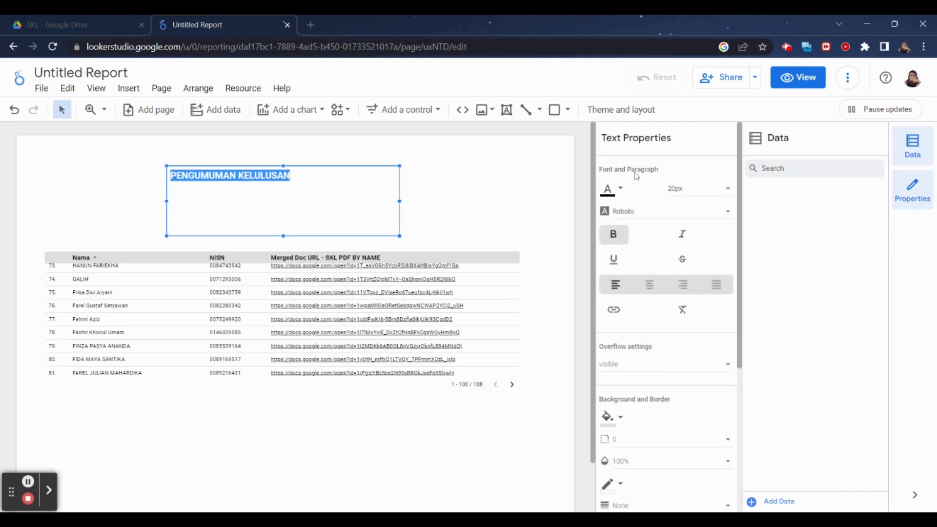
{"action": "left_click", "coordinate": [608, 189]}
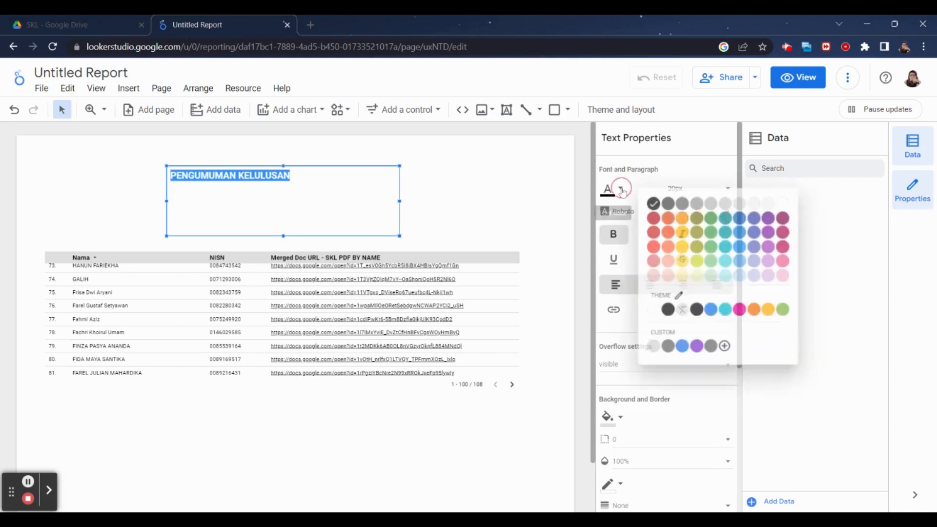
{"action": "left_click", "coordinate": [663, 213]}
{"action": "left_click", "coordinate": [400, 198]}
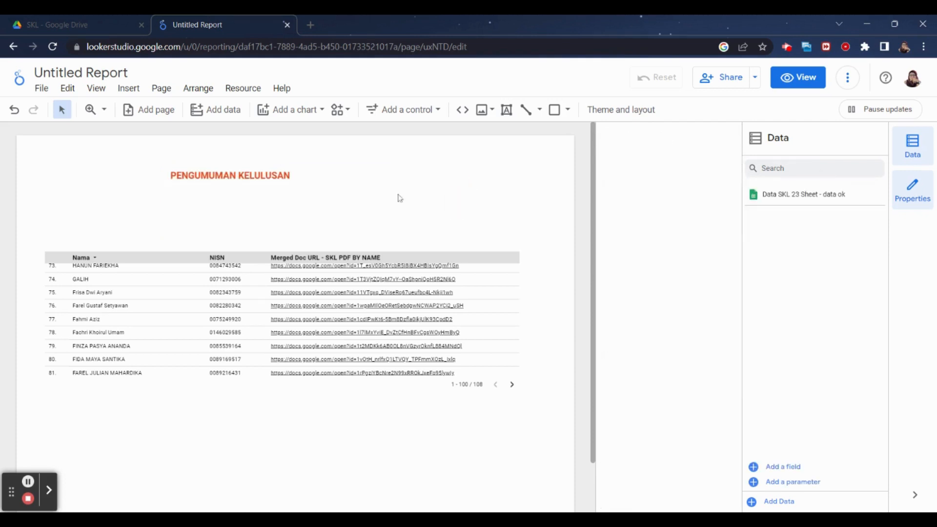
Step: Narrow the heading's text box to fit its text and shift it right, nearer the centre above the table
{"action": "left_click", "coordinate": [279, 176]}
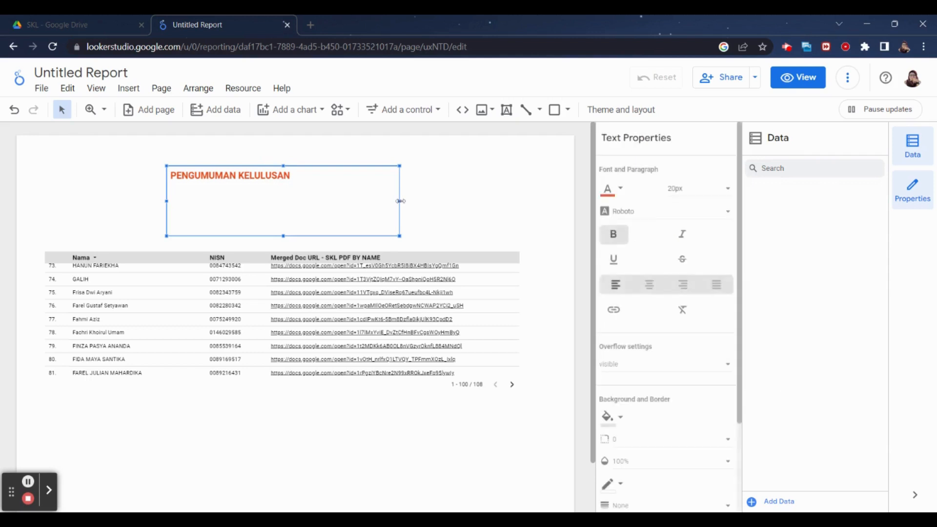
{"action": "left_click", "coordinate": [378, 199]}
{"action": "left_click_drag", "start_coordinate": [379, 200], "coordinate": [309, 200]}
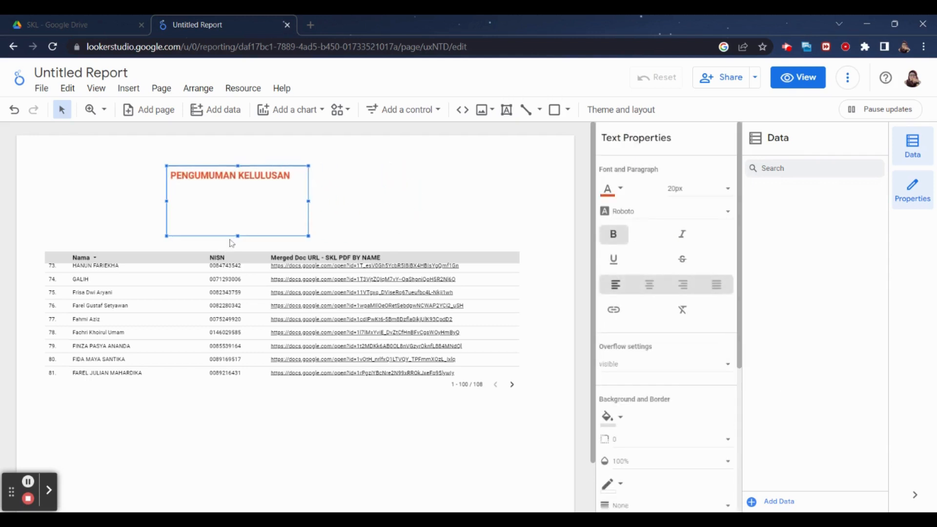
{"action": "left_click", "coordinate": [238, 232]}
{"action": "left_click_drag", "start_coordinate": [258, 166], "coordinate": [288, 179]}
{"action": "left_click", "coordinate": [371, 197]}
{"action": "left_click", "coordinate": [432, 188]}
{"action": "left_click", "coordinate": [287, 229]}
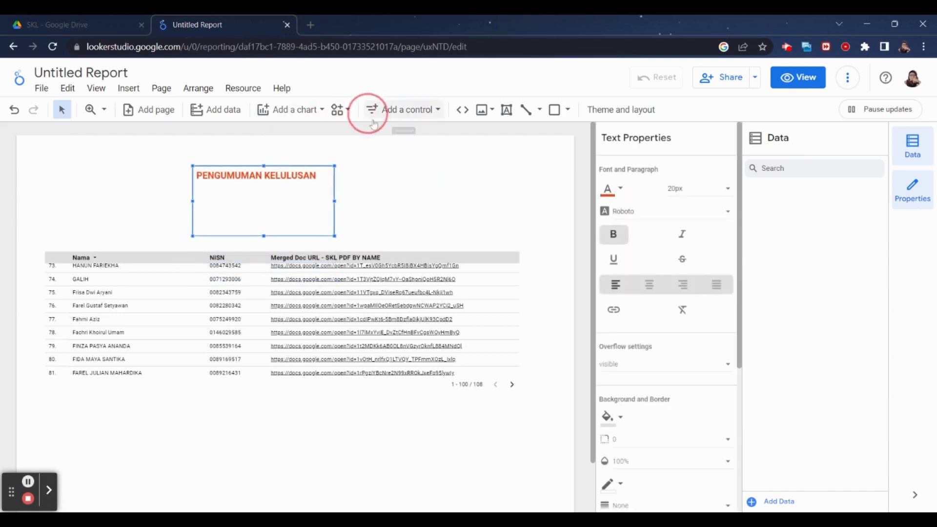
Step: Add an advanced filter control just above the table, aligned with its left edge
{"action": "left_click", "coordinate": [415, 111]}
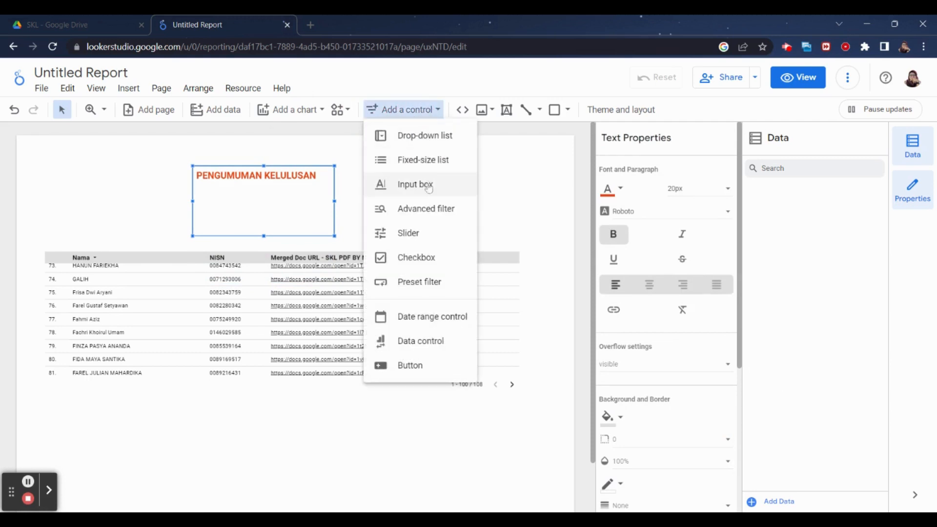
{"action": "left_click", "coordinate": [427, 209]}
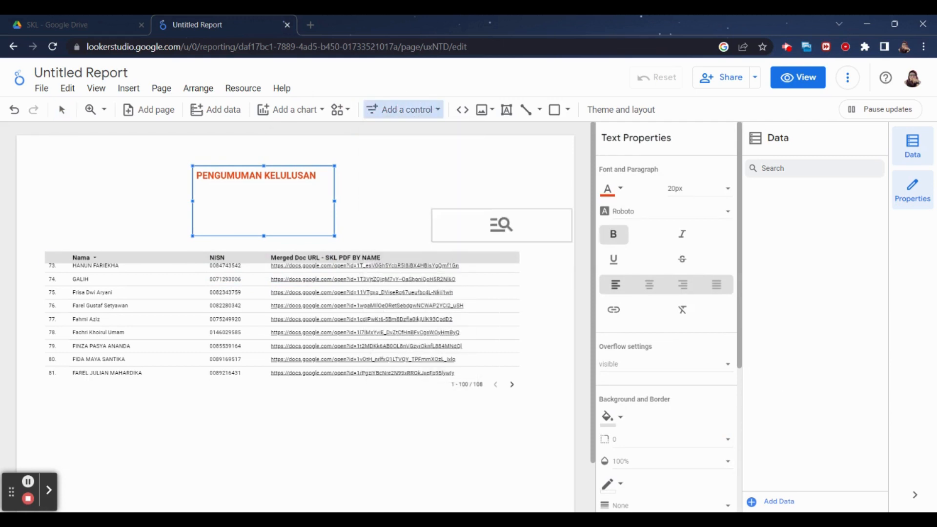
{"action": "left_click", "coordinate": [46, 209]}
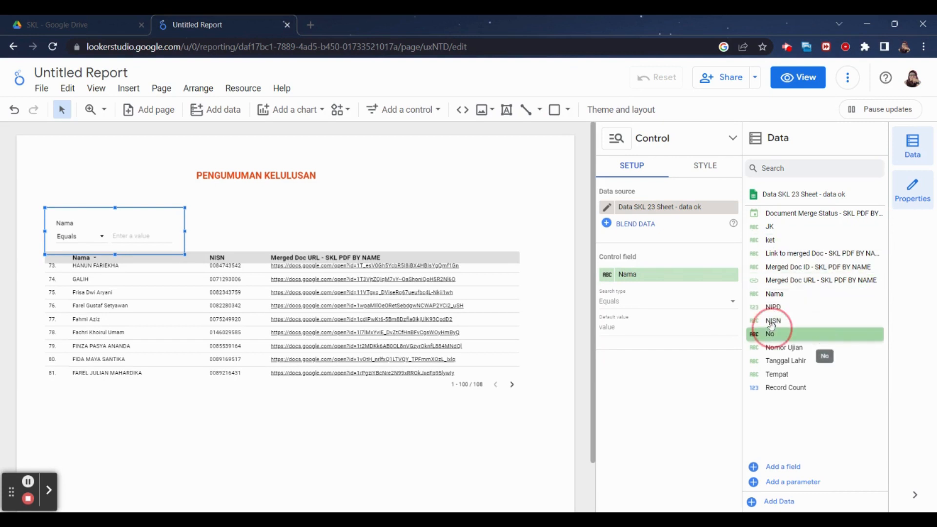
Step: Change the advanced filter's control field to NISN
{"action": "left_click_drag", "start_coordinate": [761, 321], "coordinate": [634, 286]}
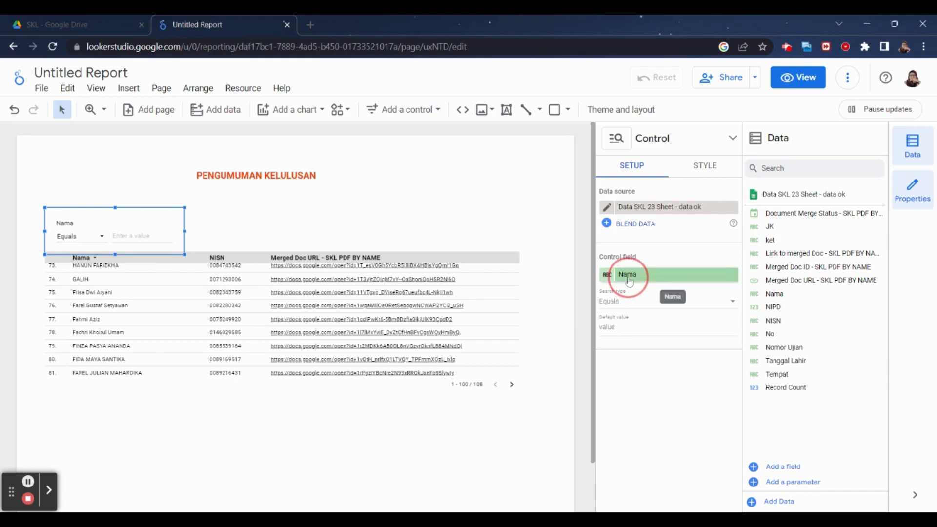
{"action": "left_click", "coordinate": [630, 282]}
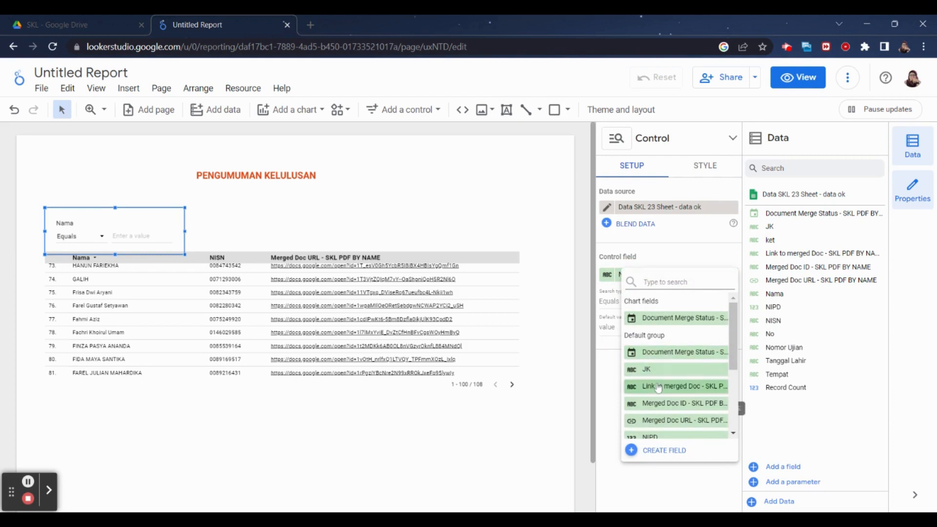
{"action": "scroll", "coordinate": [659, 389], "scroll_direction": "down", "scroll_amount": 2}
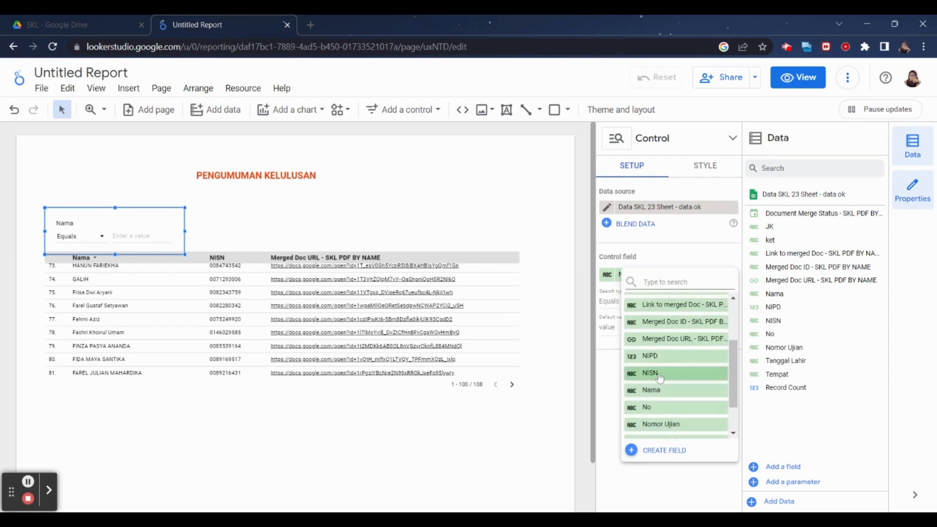
{"action": "left_click", "coordinate": [659, 377]}
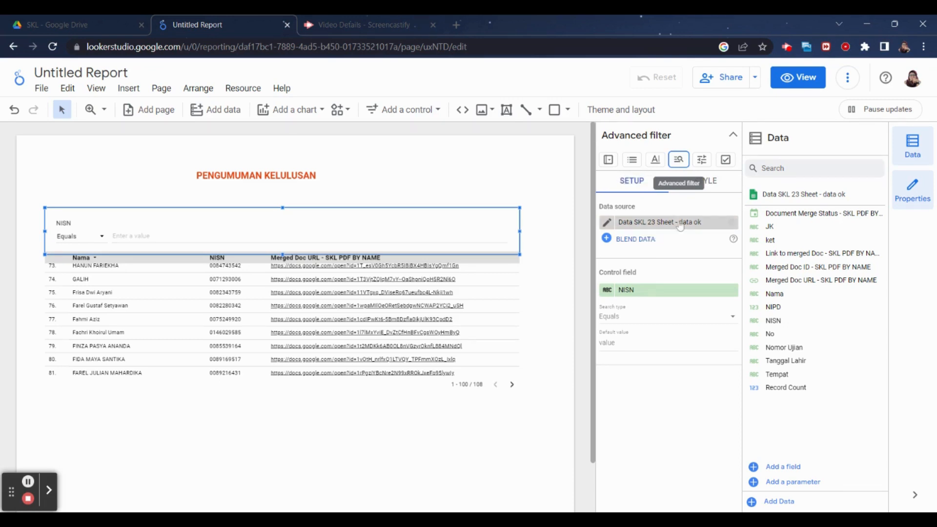
Step: Set the NISN filter's label position to Left and move the filter up clear of the table header
{"action": "left_click", "coordinate": [708, 185]}
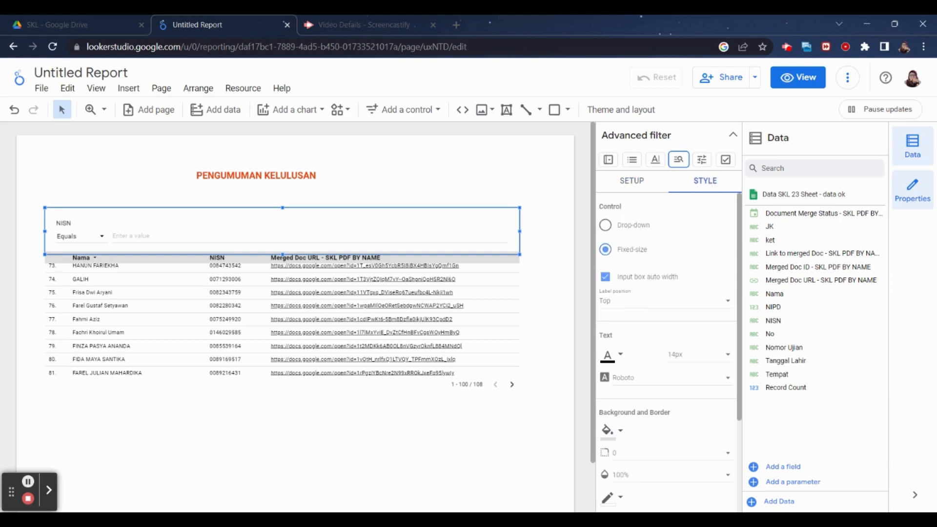
{"action": "left_click", "coordinate": [726, 305]}
{"action": "left_click", "coordinate": [673, 341]}
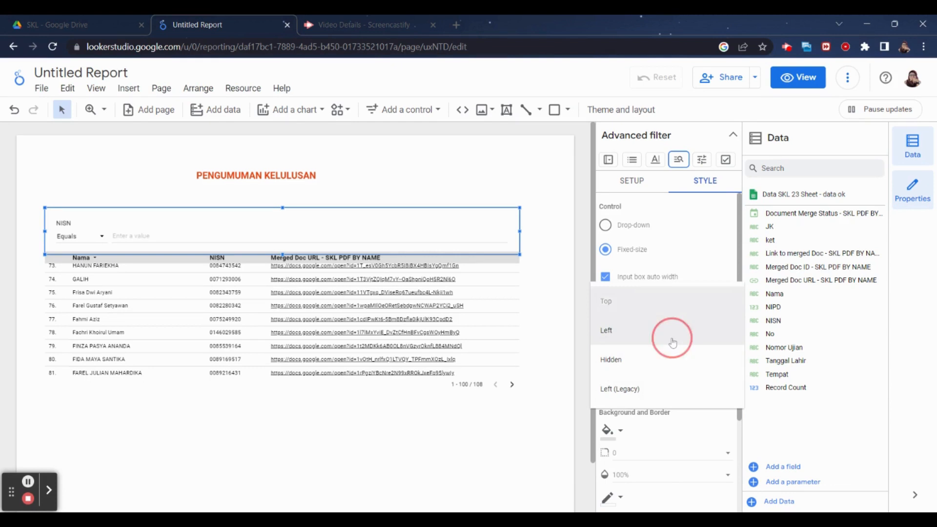
{"action": "left_click", "coordinate": [538, 274]}
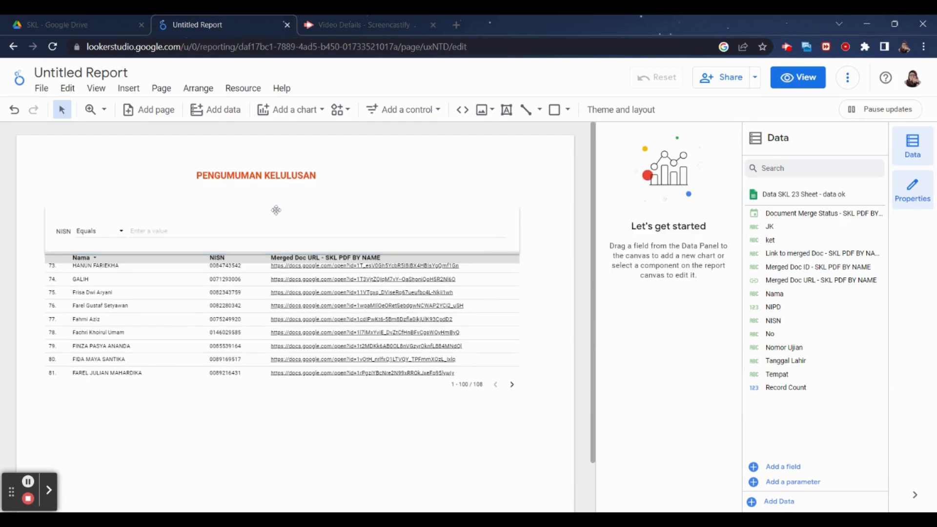
{"action": "left_click_drag", "start_coordinate": [276, 210], "coordinate": [277, 194]}
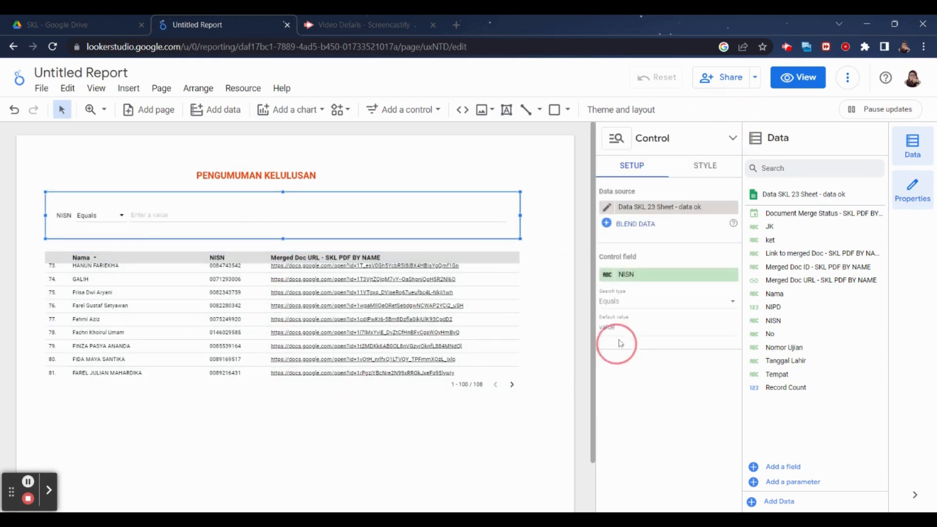
Step: Set the table's rows per page to 1
{"action": "left_click", "coordinate": [236, 343]}
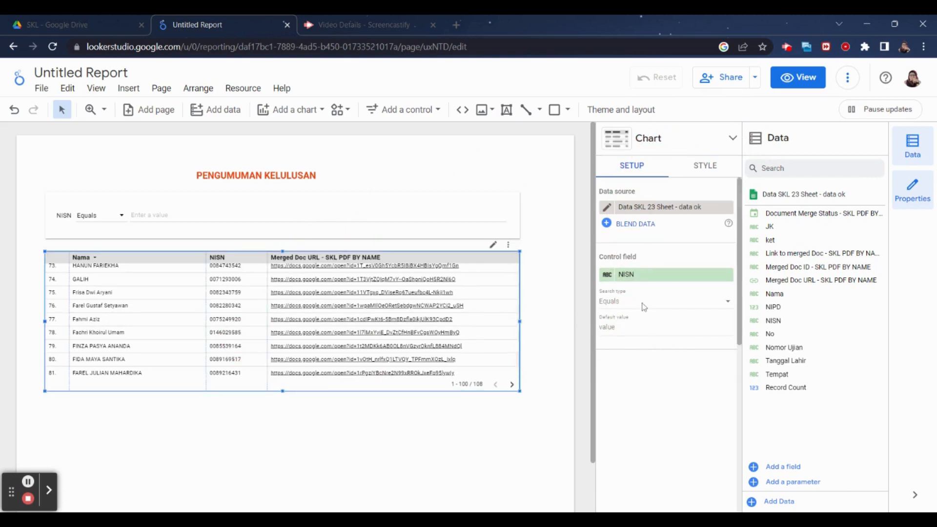
{"action": "scroll", "coordinate": [664, 343], "scroll_direction": "down", "scroll_amount": 3}
{"action": "scroll", "coordinate": [663, 343], "scroll_direction": "down", "scroll_amount": 2}
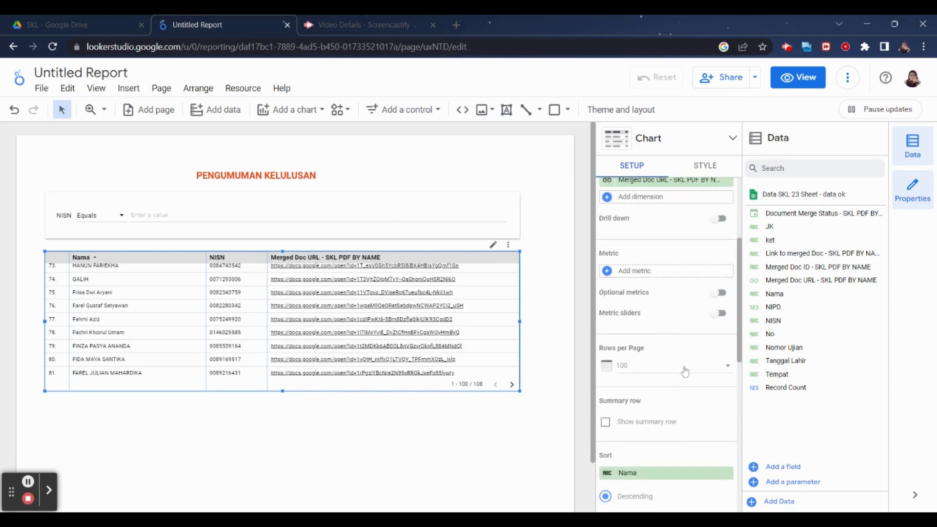
{"action": "left_click", "coordinate": [724, 366]}
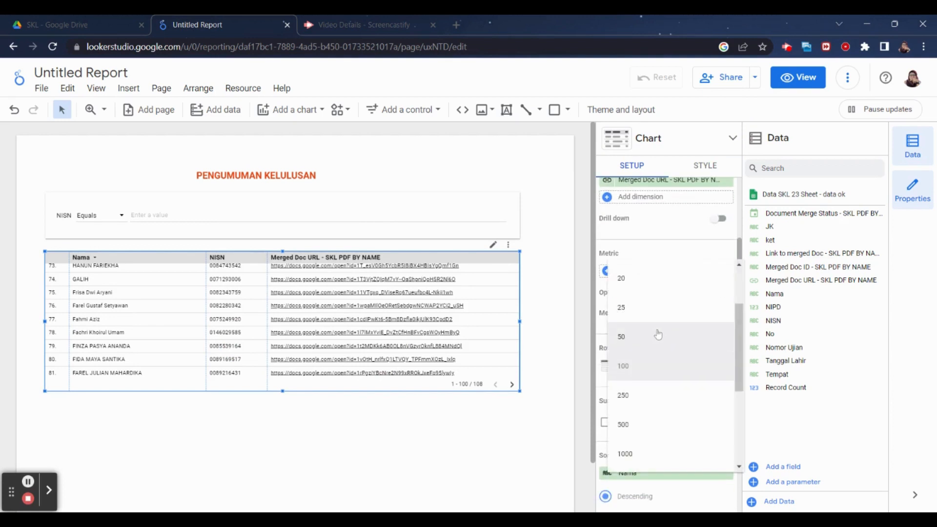
{"action": "scroll", "coordinate": [651, 326], "scroll_direction": "up", "scroll_amount": 3}
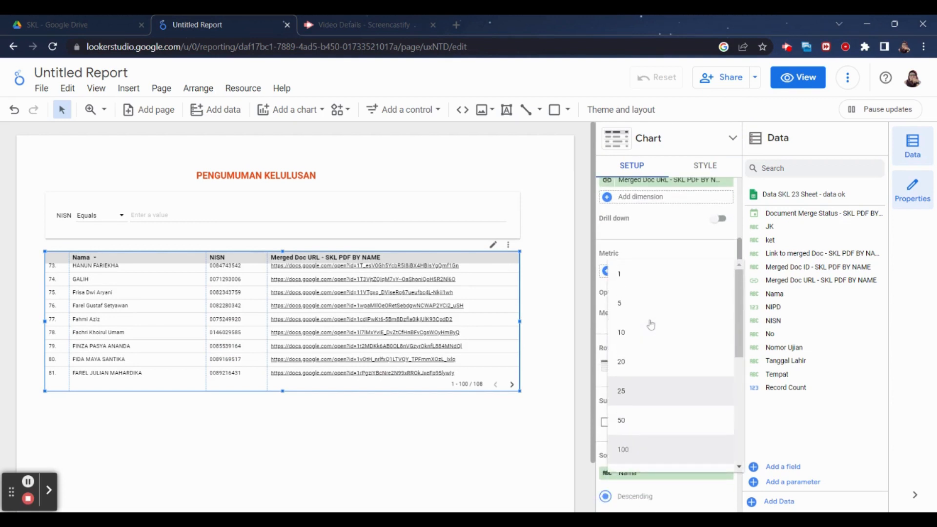
{"action": "left_click", "coordinate": [628, 274]}
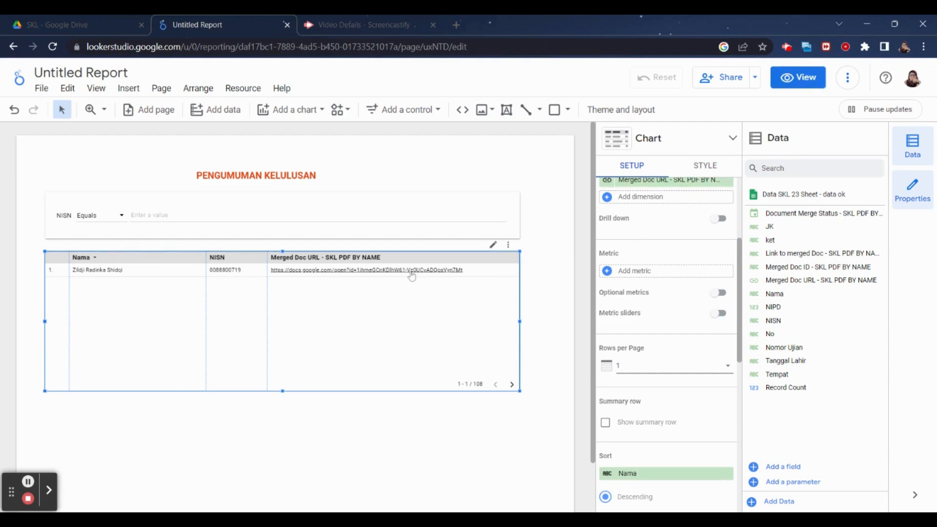
Step: Switch the report to view mode and open the listed document URL to examine the student's PDF graduation letter
{"action": "left_click", "coordinate": [798, 77]}
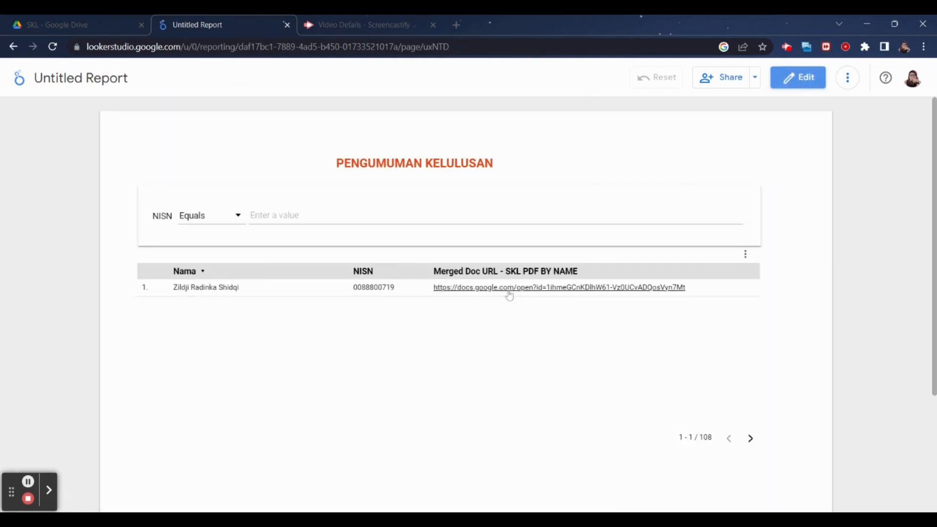
{"action": "left_click", "coordinate": [508, 292]}
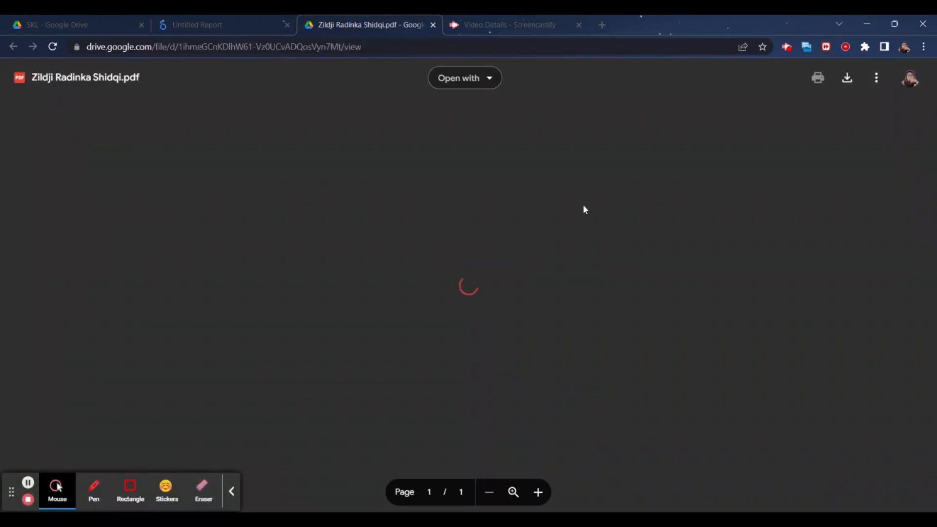
{"action": "scroll", "coordinate": [468, 283], "scroll_direction": "down", "scroll_amount": 4}
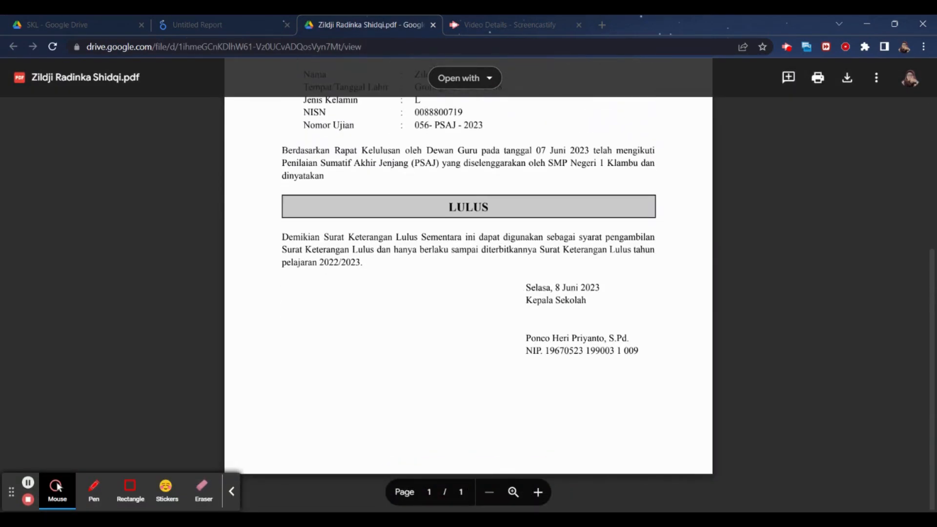
{"action": "scroll", "coordinate": [468, 283], "scroll_direction": "up", "scroll_amount": 5}
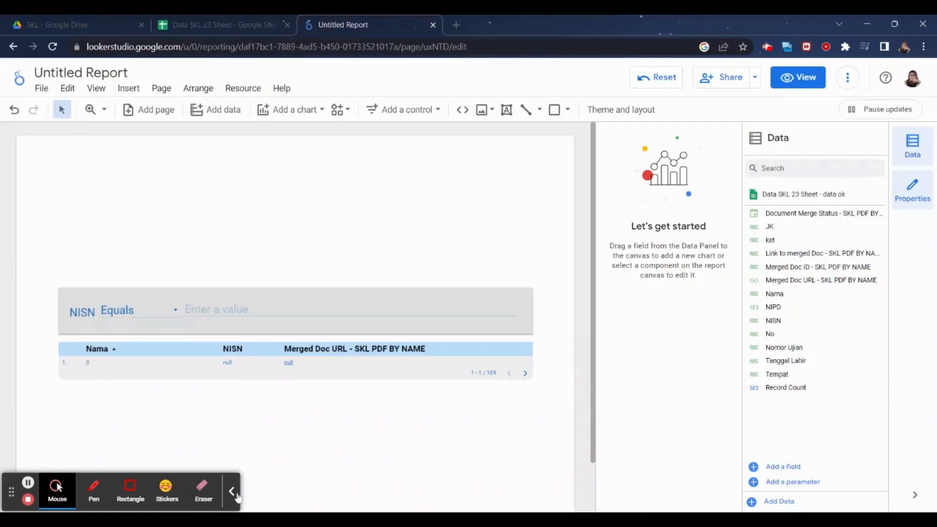
Step: Upload the image "cover g form (2).png" to the report and enlarge it to a full-width header banner above the NISN filter
{"action": "left_click", "coordinate": [233, 492]}
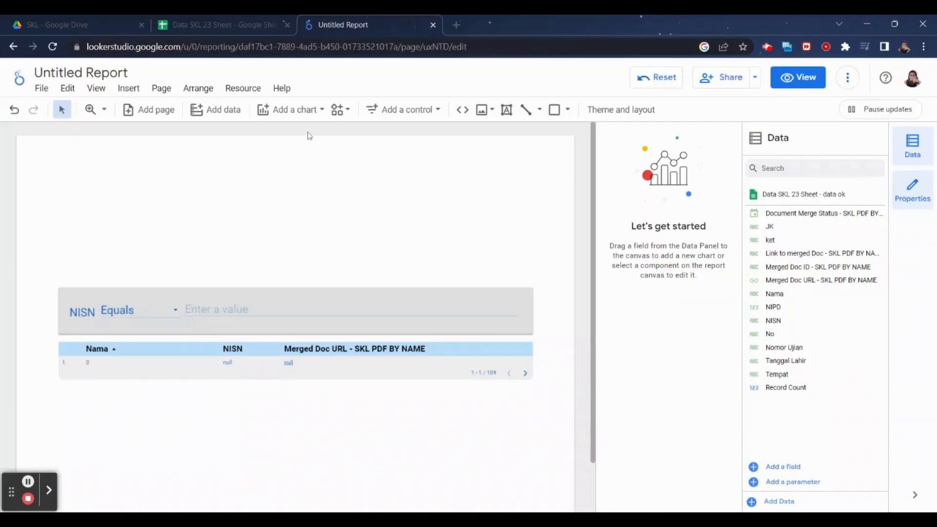
{"action": "left_click", "coordinate": [485, 110]}
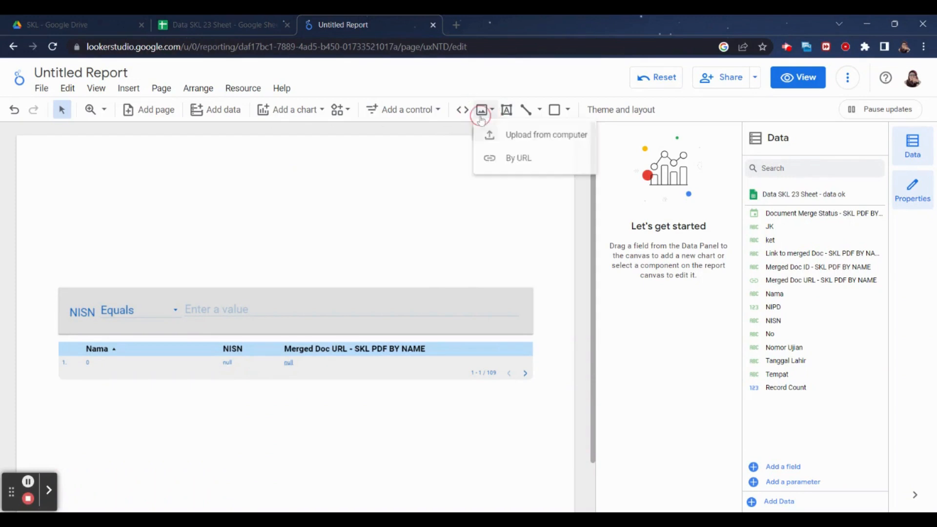
{"action": "left_click", "coordinate": [516, 139]}
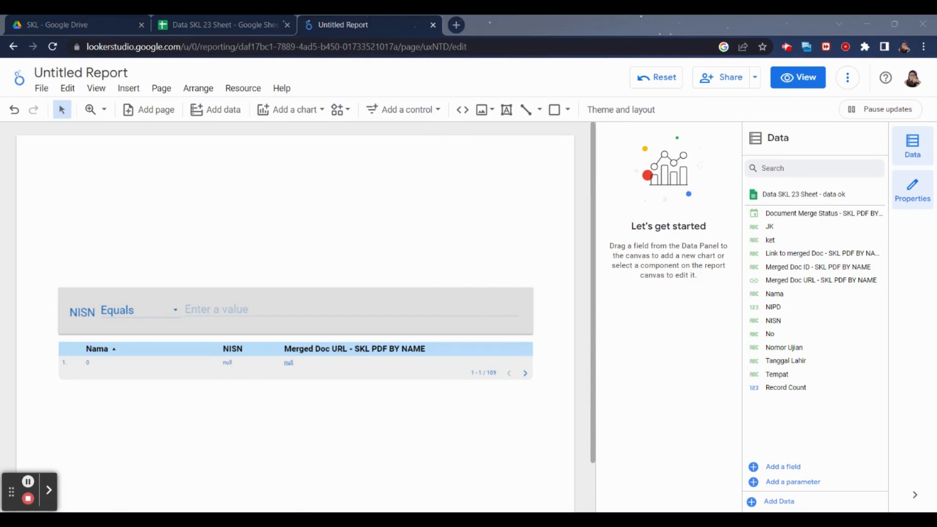
{"action": "left_click", "coordinate": [448, 360]}
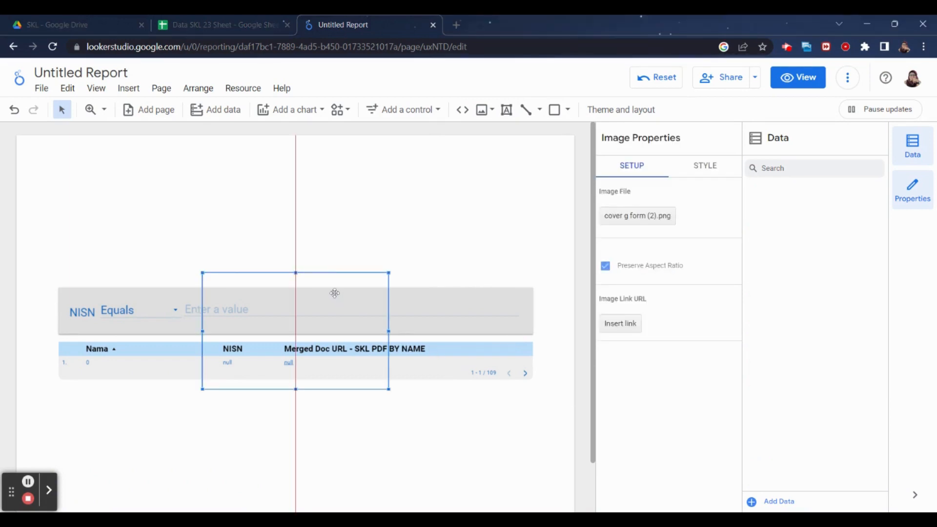
{"action": "mouse_move", "coordinate": [365, 273]}
{"action": "left_mouse_down"}
{"action": "mouse_move", "coordinate": [206, 181]}
{"action": "mouse_move", "coordinate": [172, 136]}
{"action": "mouse_move", "coordinate": [188, 137]}
{"action": "left_mouse_up"}
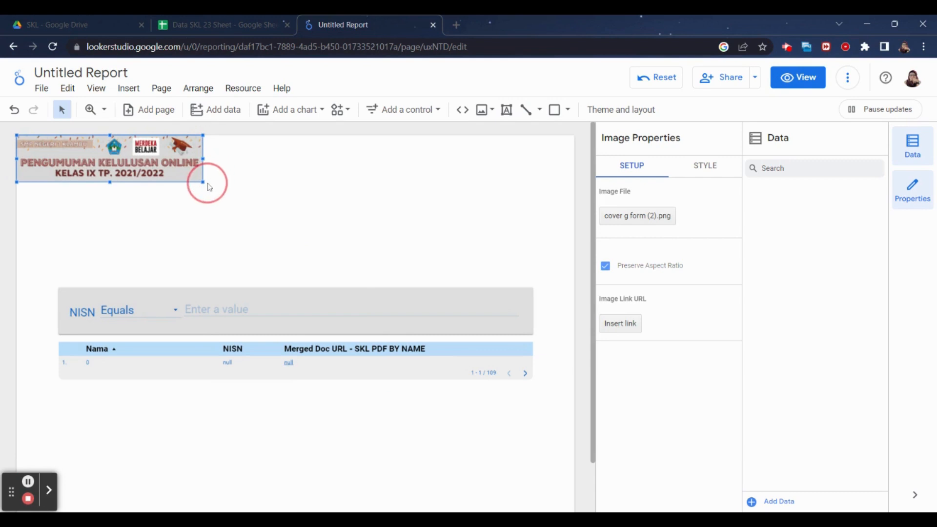
{"action": "left_click_drag", "start_coordinate": [209, 187], "coordinate": [564, 316]}
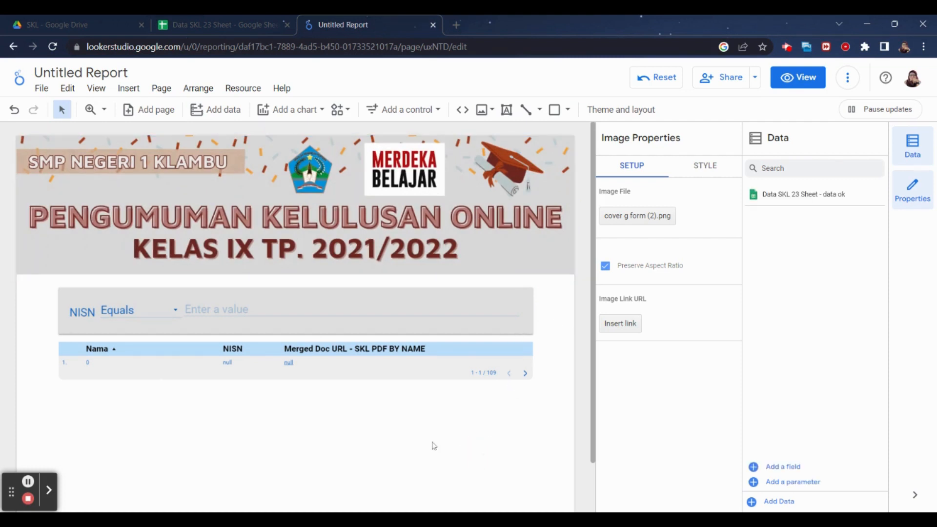
Step: Switch the report to view mode and filter it by the student NISN copied from cell F14 of the Data SKL 23 Sheet
{"action": "left_click", "coordinate": [807, 81]}
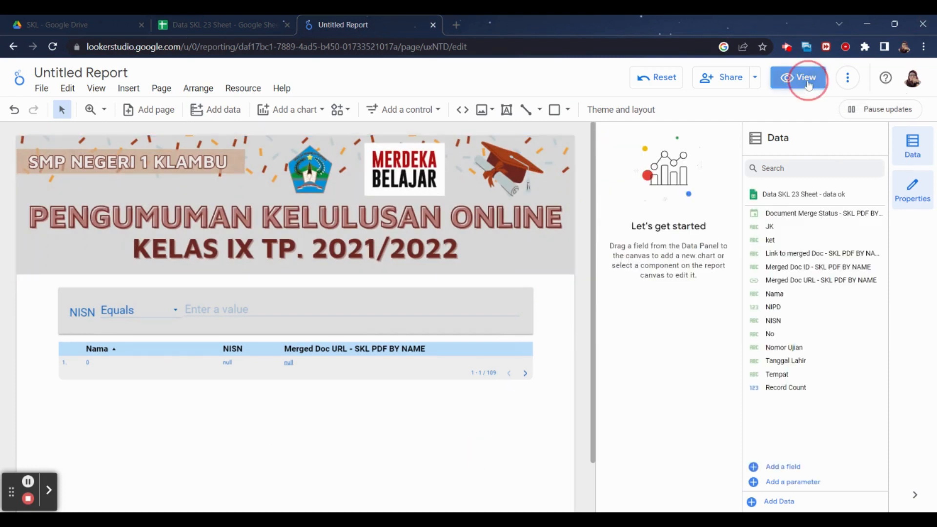
{"action": "scroll", "coordinate": [469, 341], "scroll_direction": "down", "scroll_amount": 2}
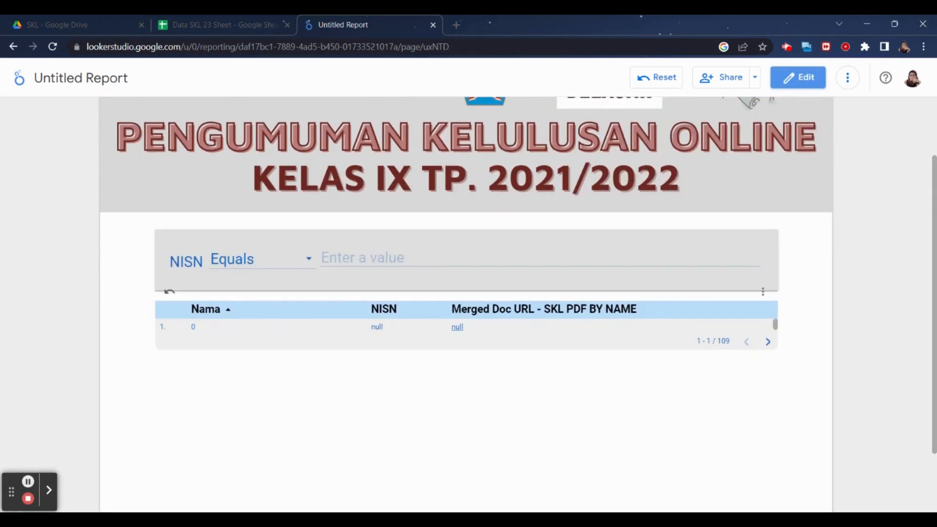
{"action": "scroll", "coordinate": [556, 350], "scroll_direction": "up", "scroll_amount": 2}
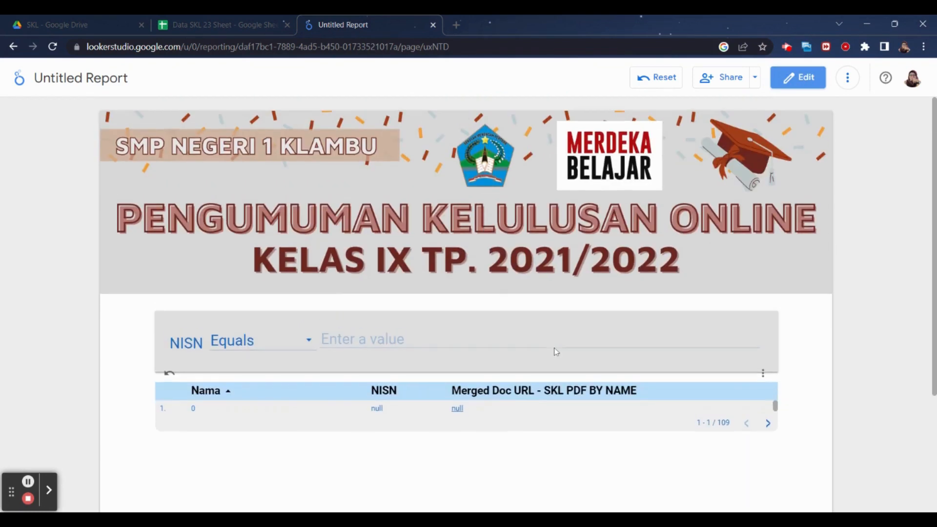
{"action": "left_click", "coordinate": [218, 29]}
{"action": "left_click", "coordinate": [352, 332]}
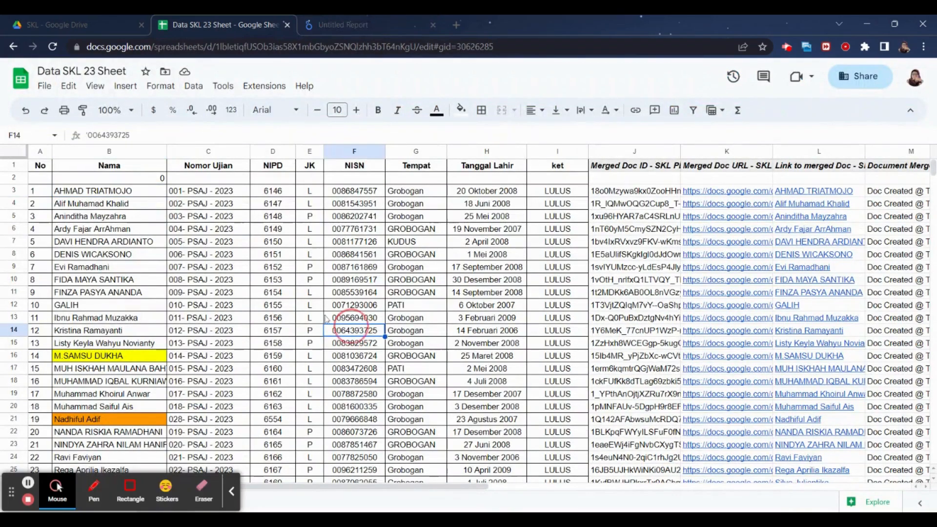
{"action": "left_click_drag", "start_coordinate": [89, 135], "coordinate": [146, 133]}
{"action": "key", "text": "ctrl+c"}
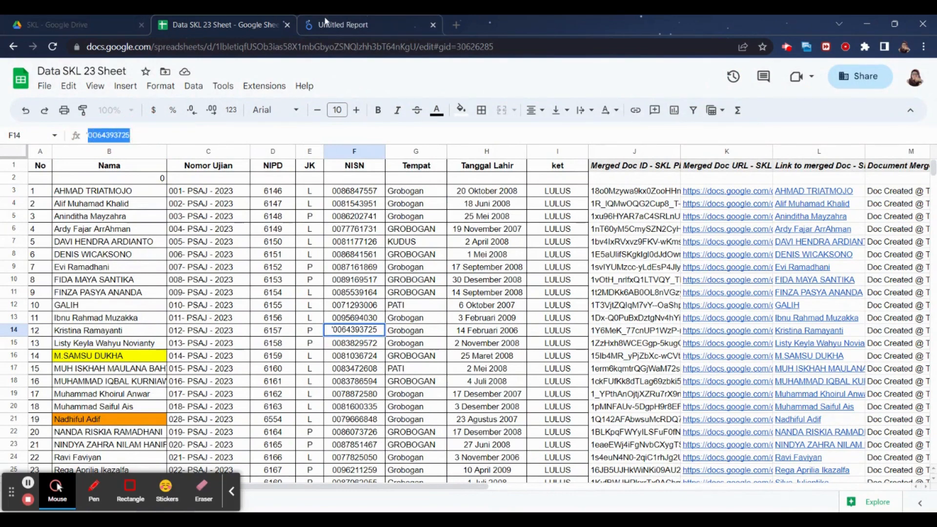
{"action": "left_click", "coordinate": [335, 29]}
{"action": "left_click", "coordinate": [355, 341]}
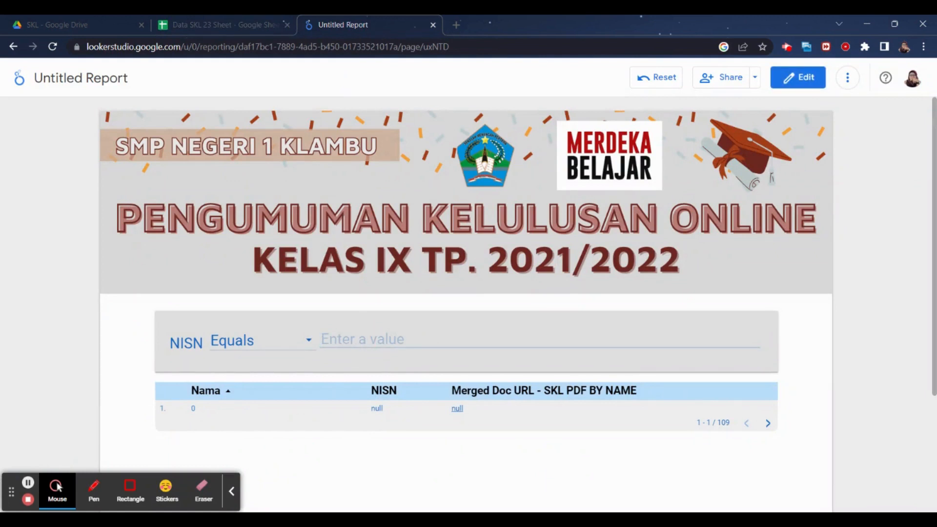
{"action": "key", "text": "ctrl+v"}
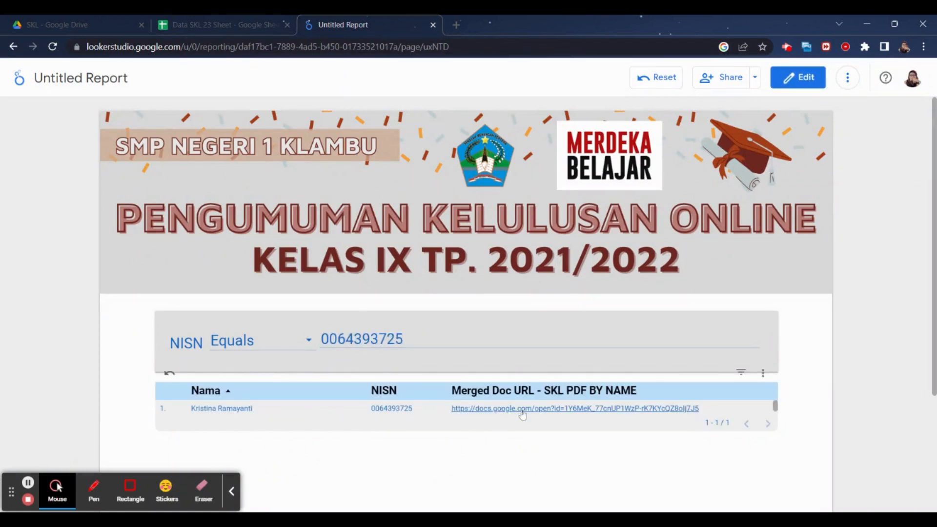
Step: Open the filtered student's document URL, examine the PDF graduation letter, and close it
{"action": "left_click", "coordinate": [520, 410]}
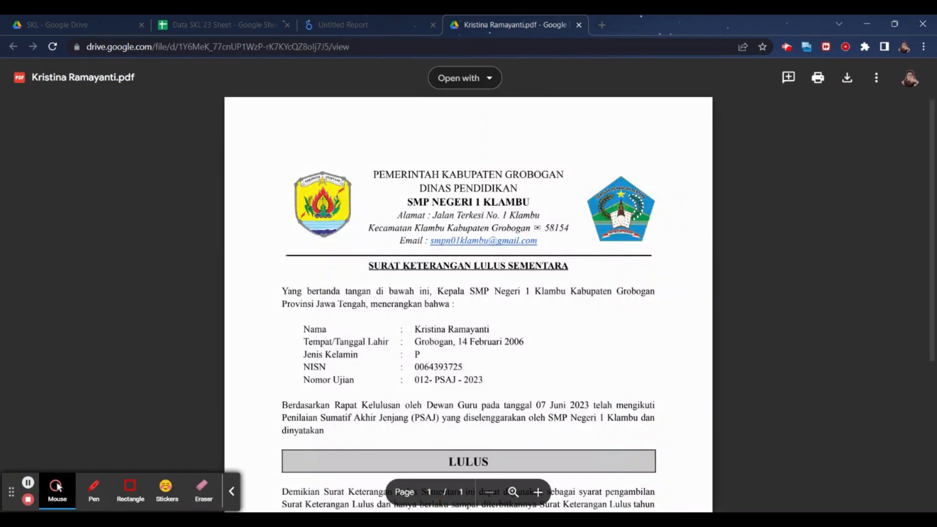
{"action": "scroll", "coordinate": [469, 302], "scroll_direction": "down", "scroll_amount": 5}
{"action": "scroll", "coordinate": [469, 302], "scroll_direction": "up", "scroll_amount": 3}
{"action": "scroll", "coordinate": [468, 303], "scroll_direction": "down", "scroll_amount": 2}
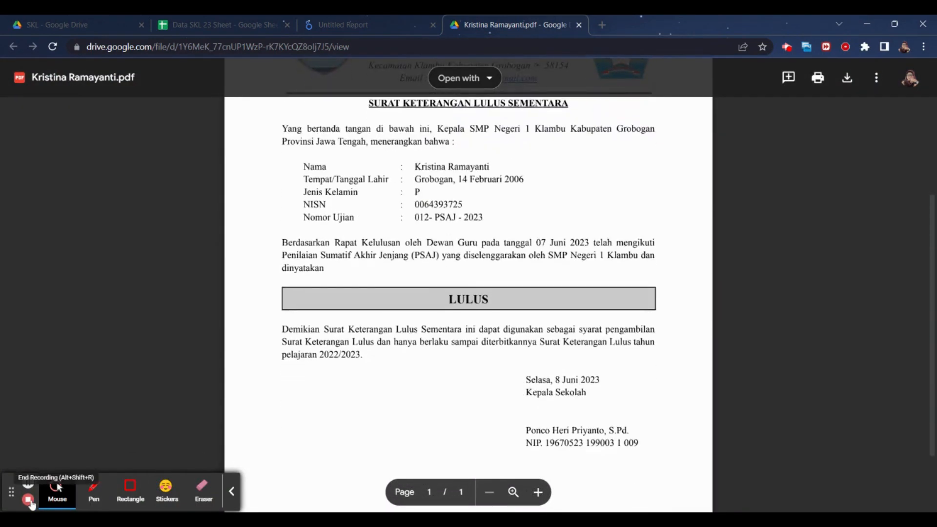
{"action": "key", "text": "ctrl+w"}
{"action": "left_click", "coordinate": [239, 494]}
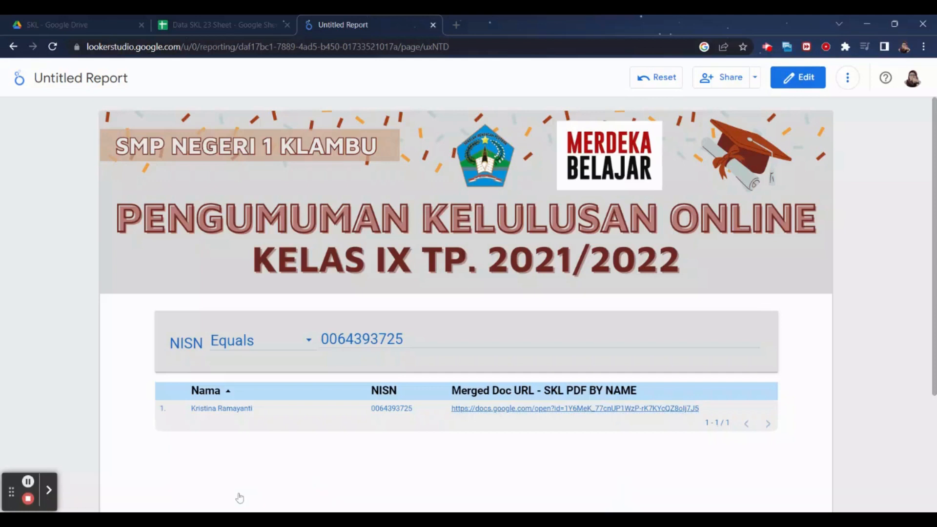
Step: Return the report to edit mode, set its link sharing to Public with Viewer access, and copy the link
{"action": "left_click", "coordinate": [808, 80]}
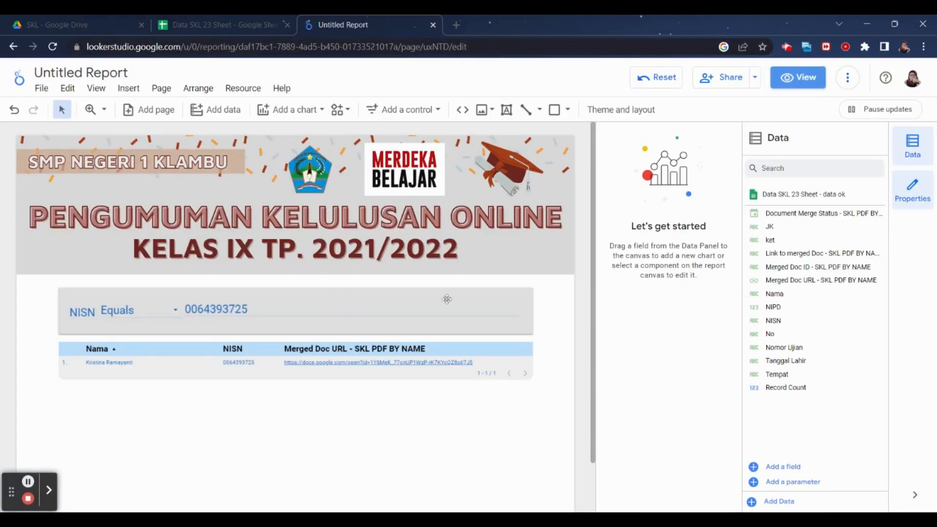
{"action": "left_click", "coordinate": [735, 81]}
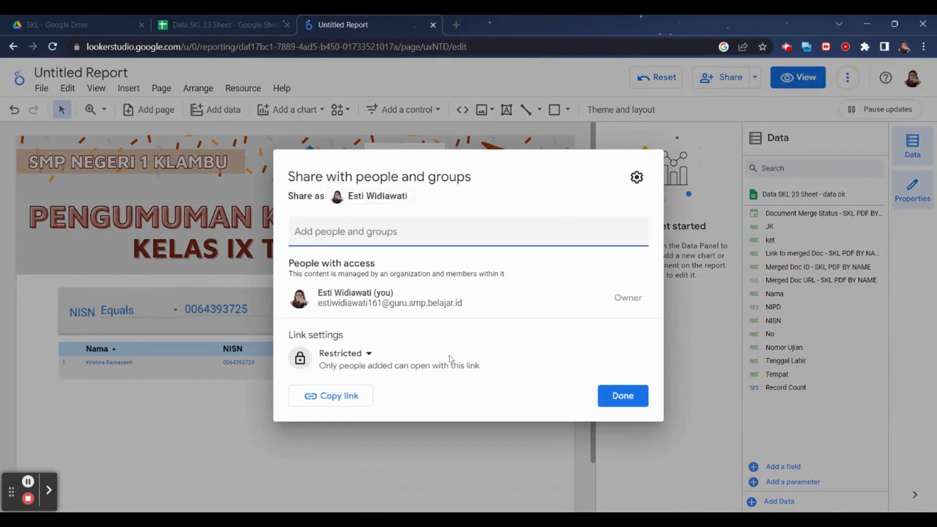
{"action": "left_click", "coordinate": [363, 359]}
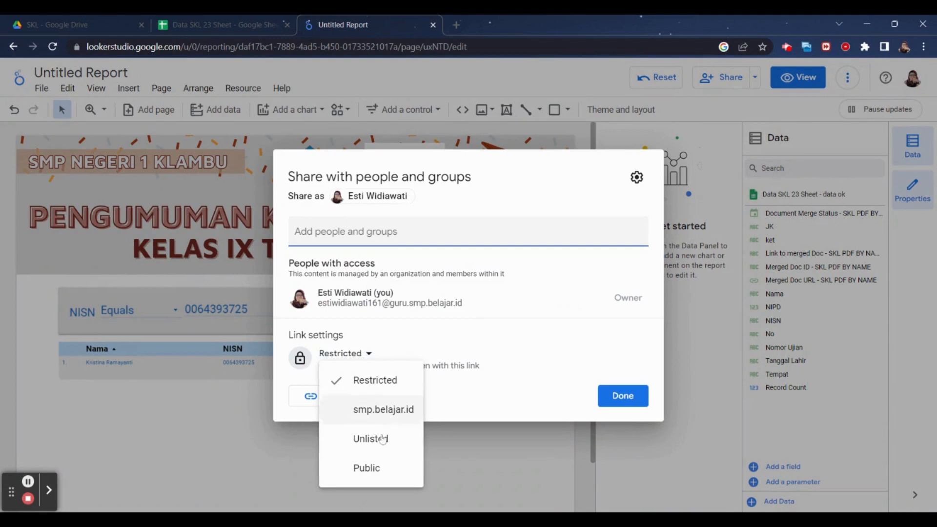
{"action": "left_click", "coordinate": [376, 474]}
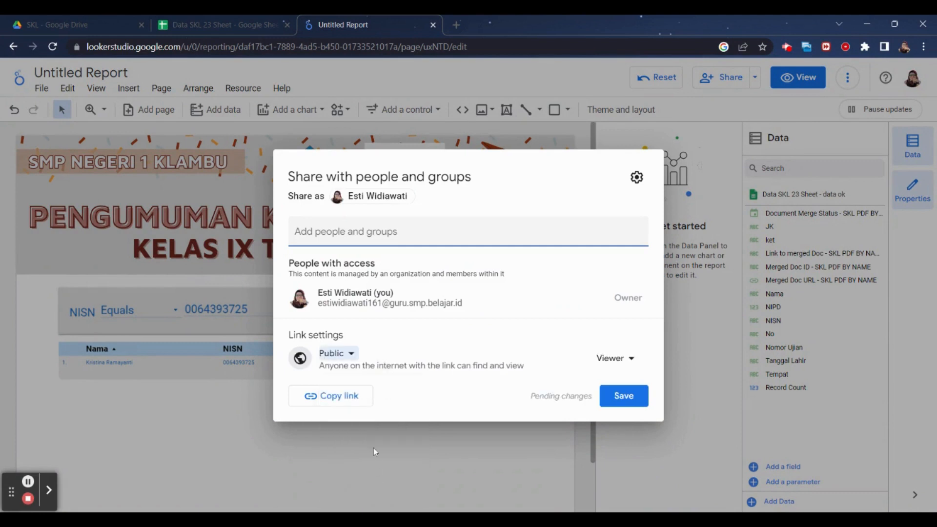
{"action": "left_click", "coordinate": [639, 360]}
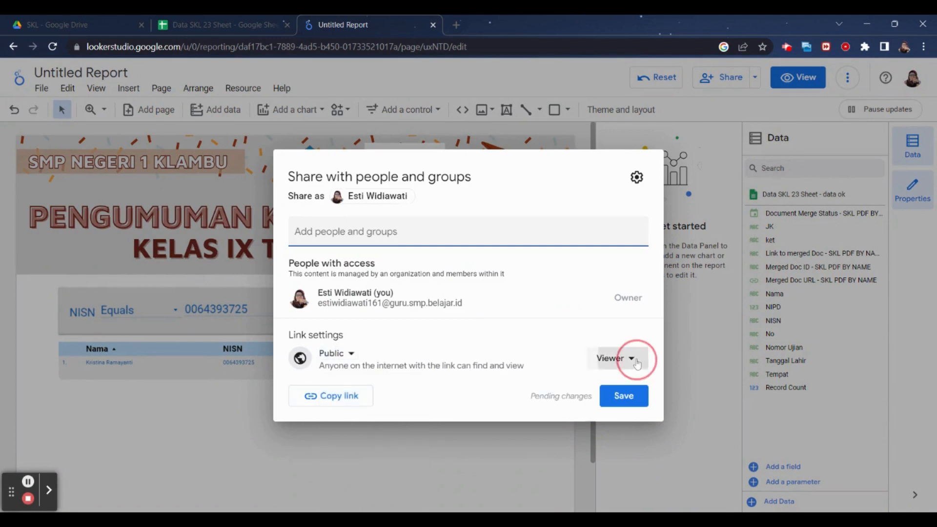
{"action": "left_click", "coordinate": [634, 423]}
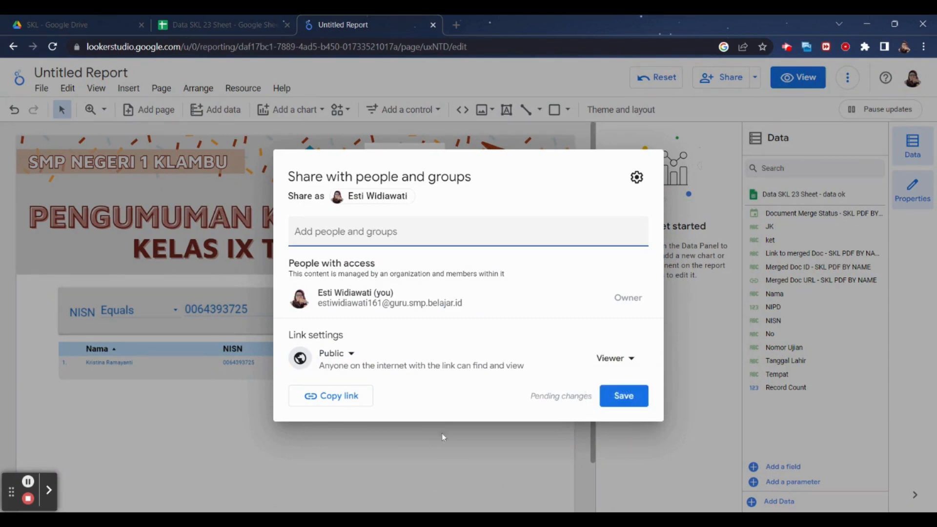
{"action": "left_click", "coordinate": [345, 396]}
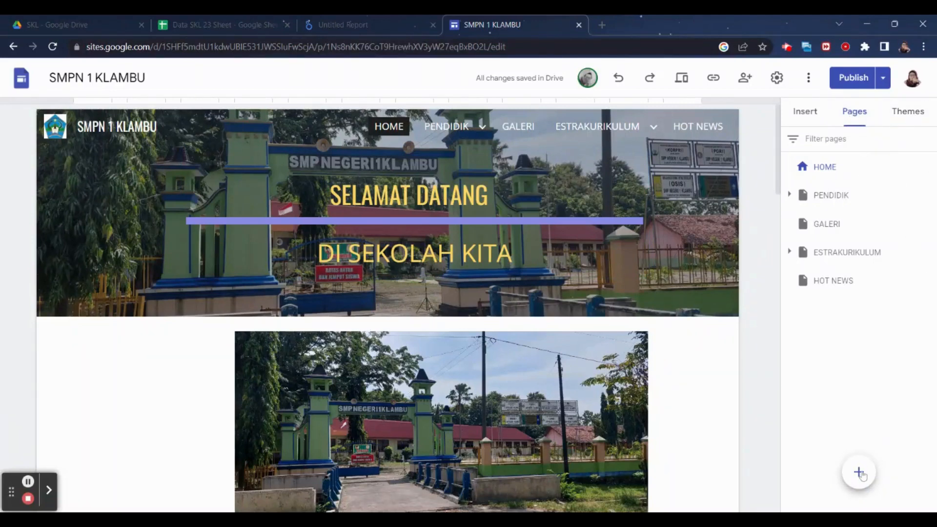
Step: In the SMPN 1 KLAMBU site in Google Sites, add a new page named "PENGUMUMAN KELULUSAN 2023"
{"action": "left_click", "coordinate": [858, 473]}
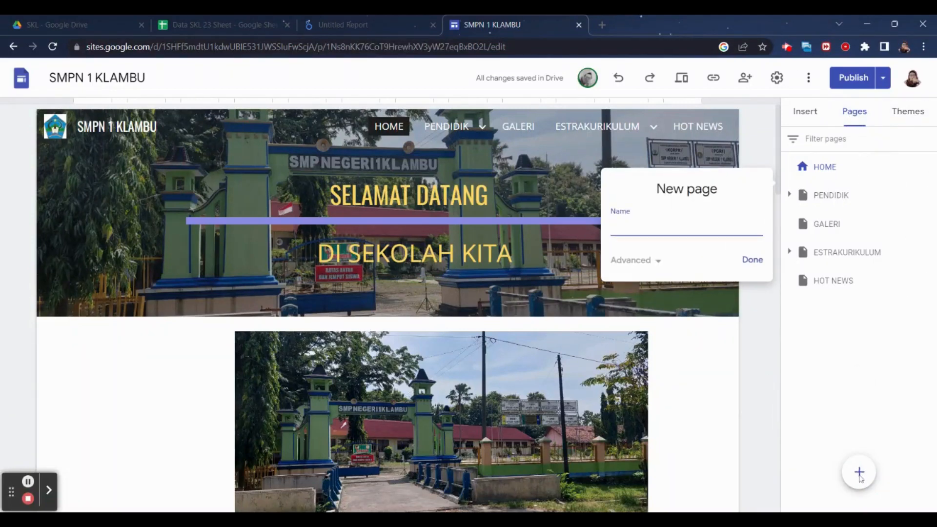
{"action": "type", "text": "PENGUMUMAN"}
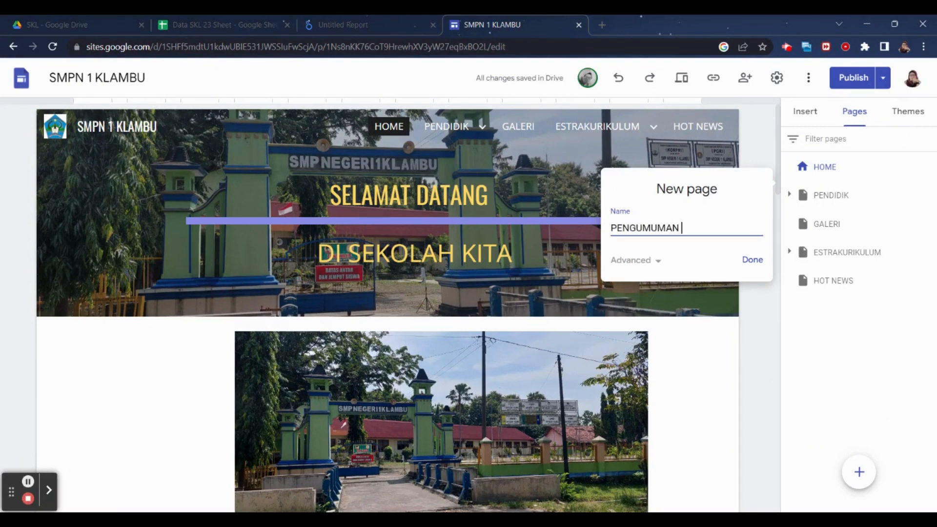
{"action": "type", "text": " KELULUSAN 2023"}
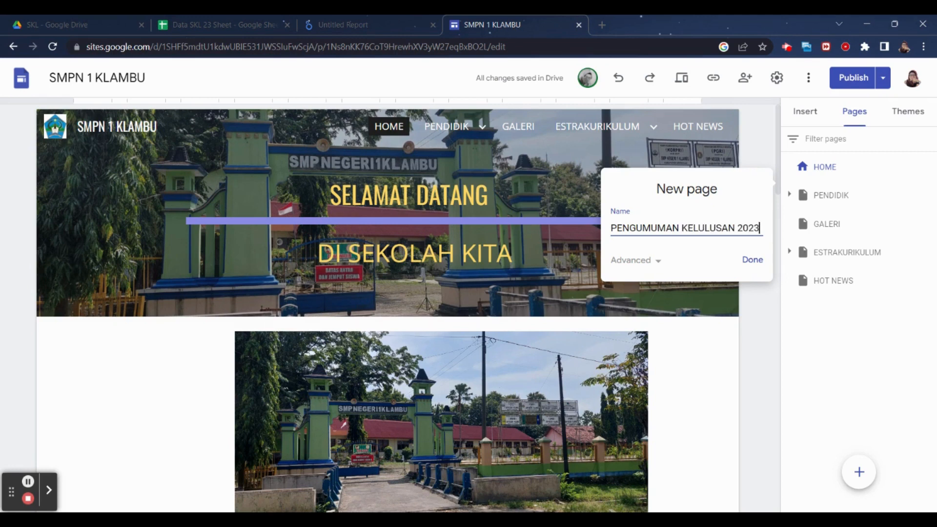
{"action": "left_click", "coordinate": [752, 259]}
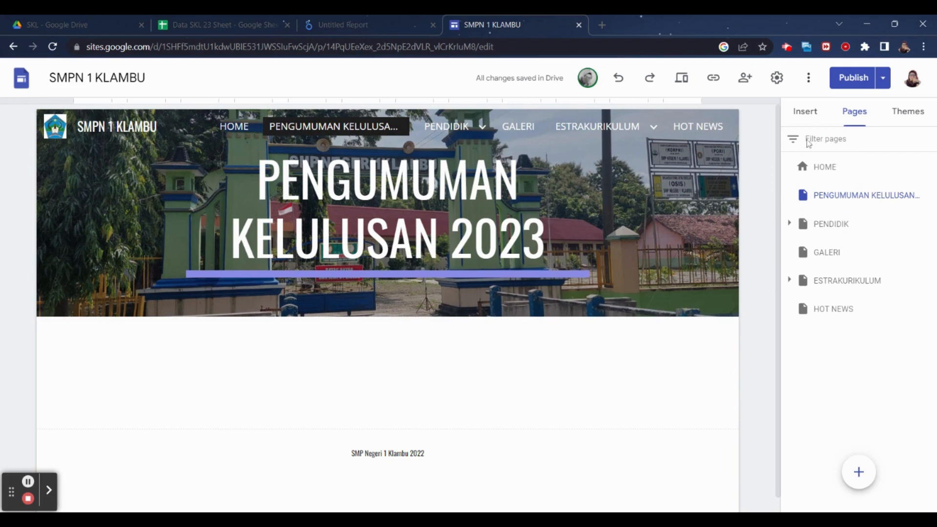
Step: Insert a text box below the page header and enter the heading line "Petunjuk penggunaan :"
{"action": "left_click", "coordinate": [808, 112]}
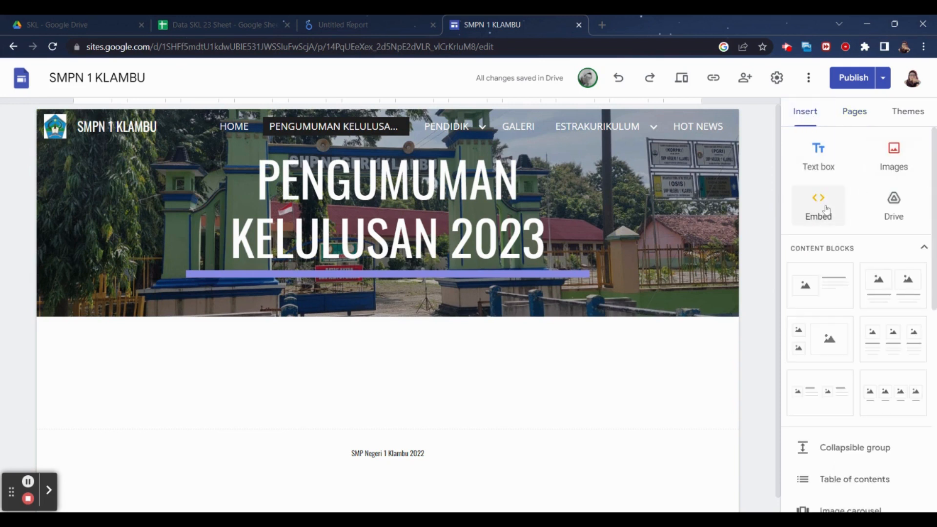
{"action": "left_click", "coordinate": [819, 155]}
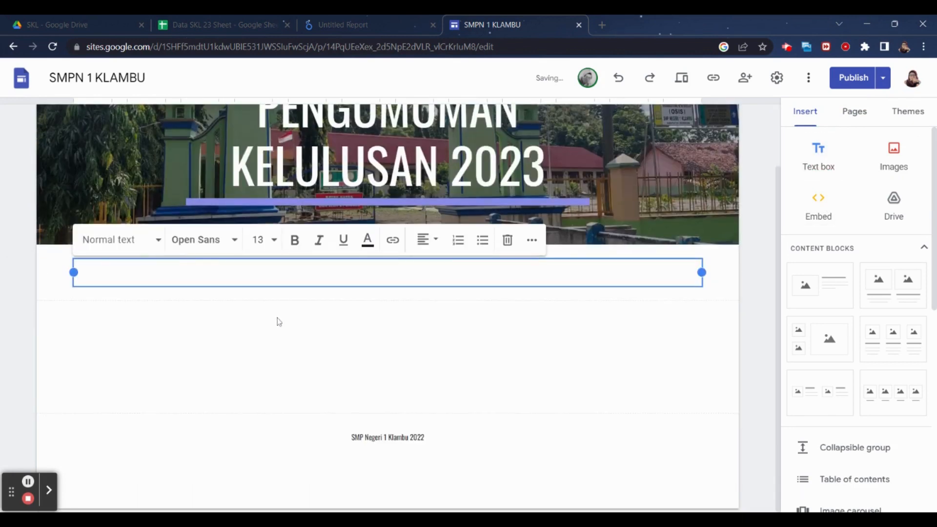
{"action": "type", "text": "petunjuk penggunaan "}
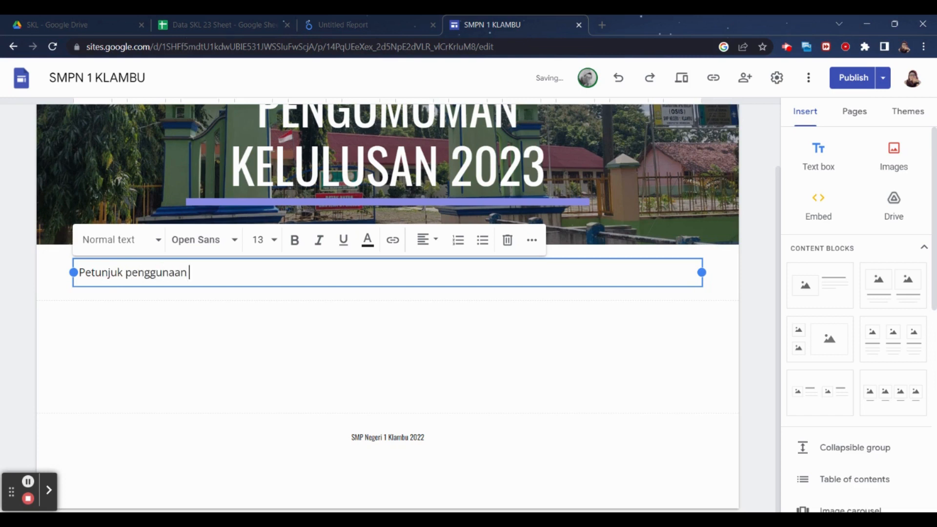
{"action": "type", "text": ":"}
{"action": "key", "text": "Return"}
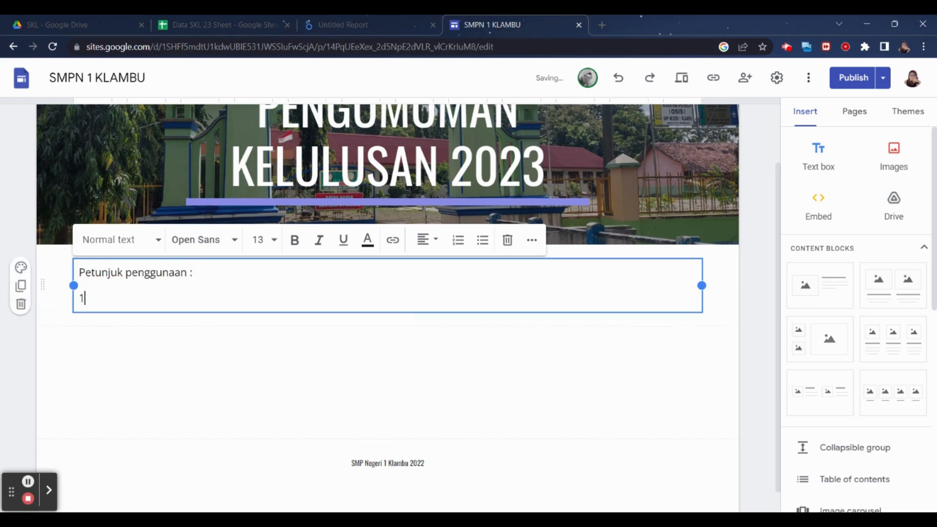
Step: Add numbered instructions 1 "Klik link dibawah ini" and 2 "masukkan NISN dengan tepat" below the heading line
{"action": "type", "text": "1. K"}
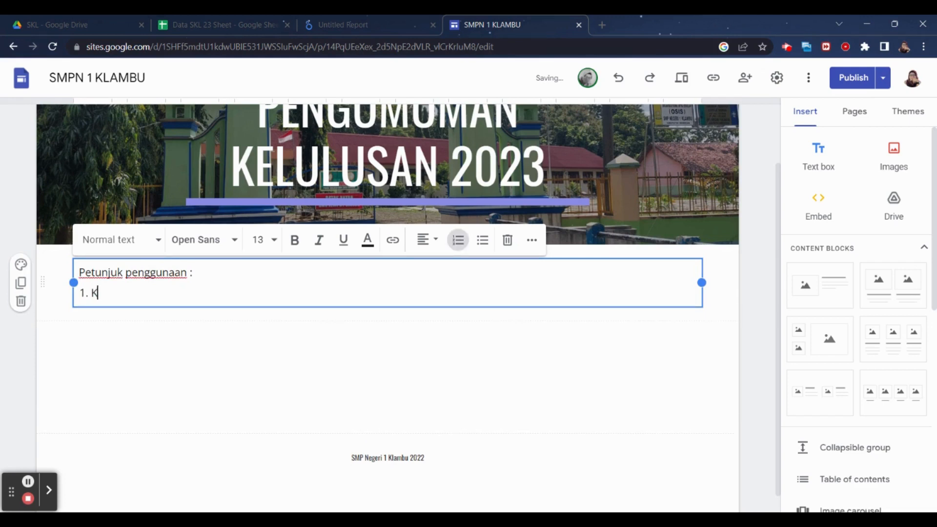
{"action": "type", "text": "lik link dibawah ini"}
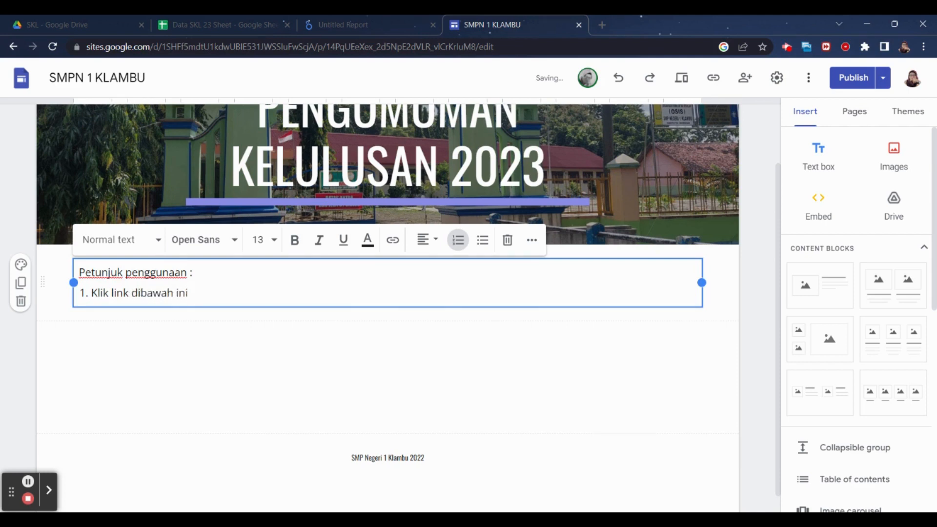
{"action": "key", "text": "Return"}
{"action": "type", "text": "2."}
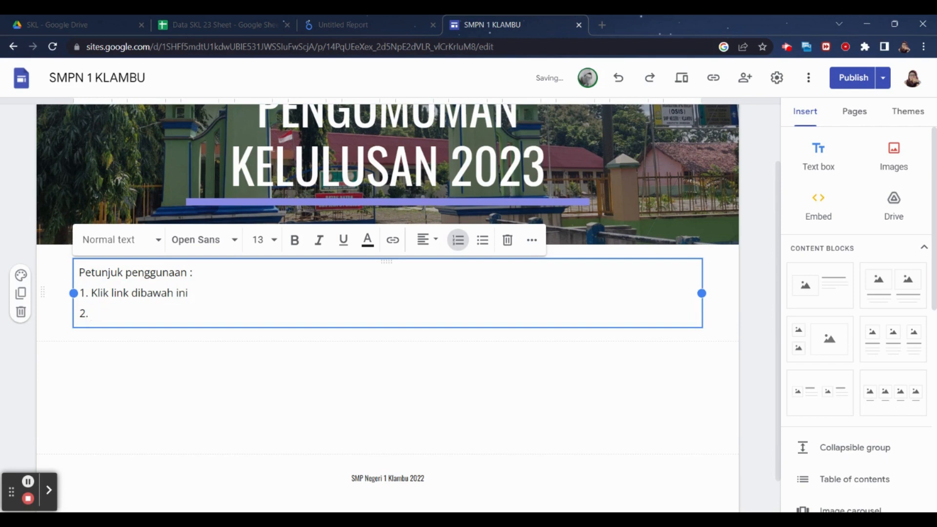
{"action": "type", "text": "masu"}
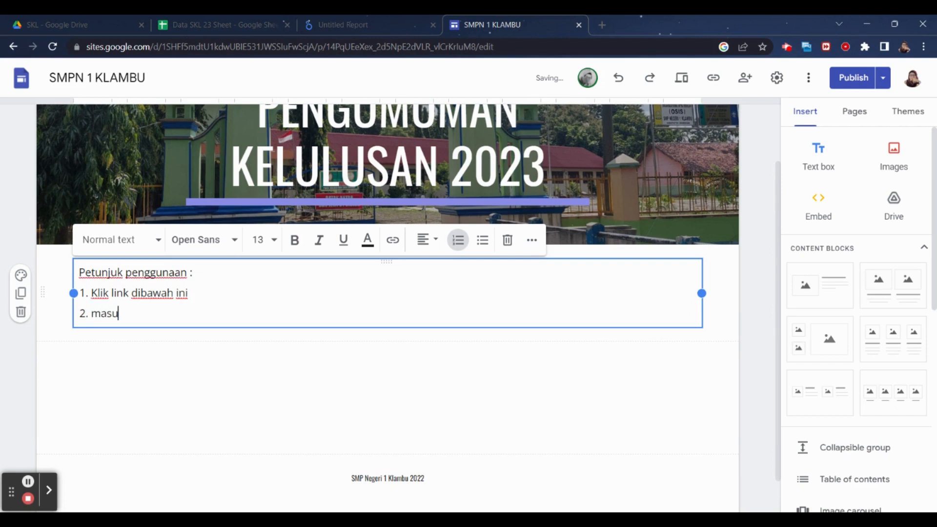
{"action": "type", "text": "kkan "}
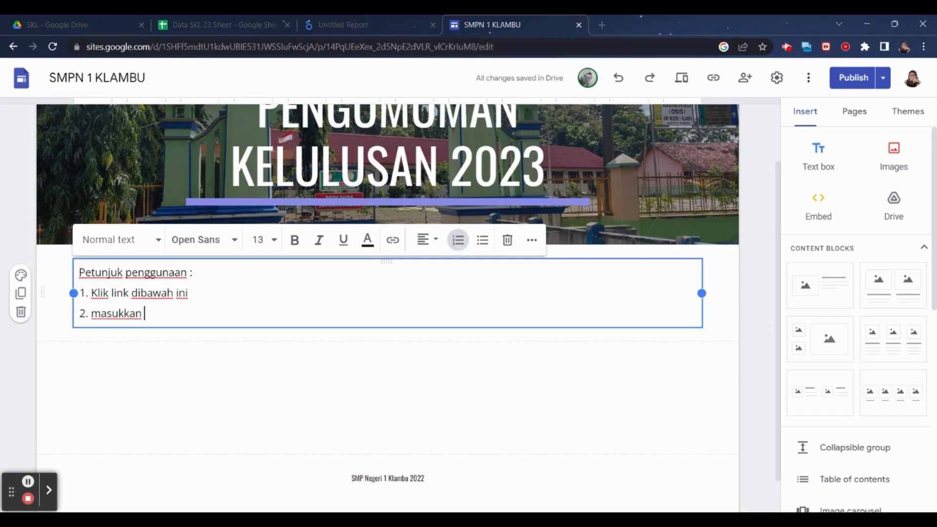
{"action": "type", "text": "B"}
{"action": "type", "text": "NISN"}
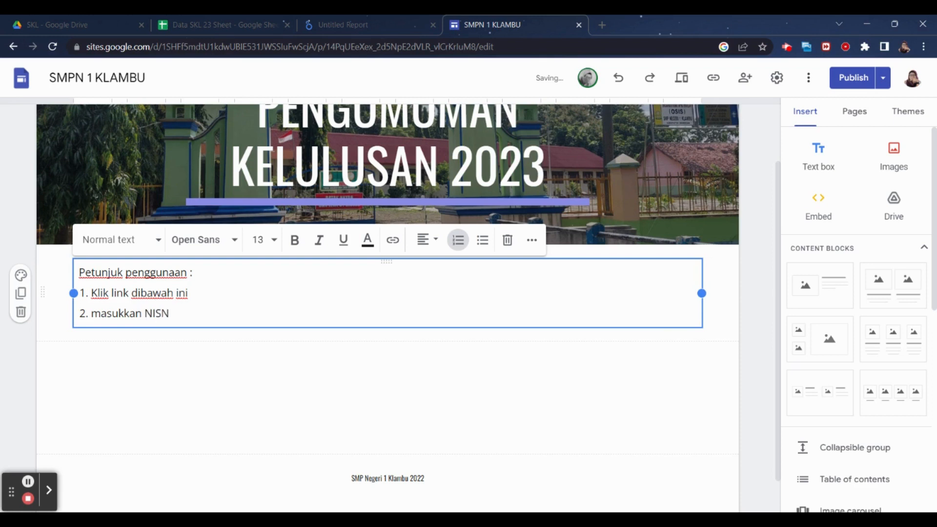
{"action": "type", "text": " dengan tepat"}
{"action": "key", "text": "Return"}
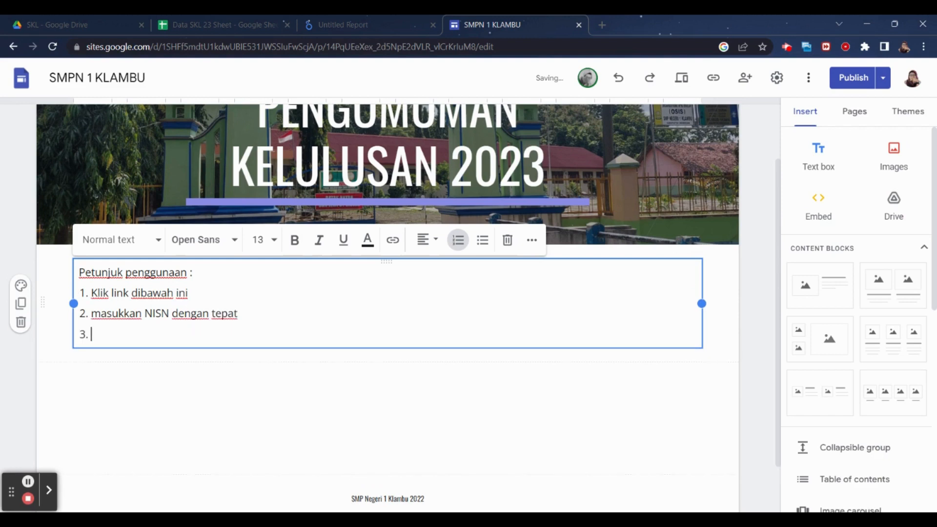
Step: Complete the numbered list with item 3 "Tekan "enter"" and item 4 "Download Surat Keterangan Lulus Sementara"
{"action": "type", "text": "Tekan \"enter\""}
{"action": "key", "text": "Return"}
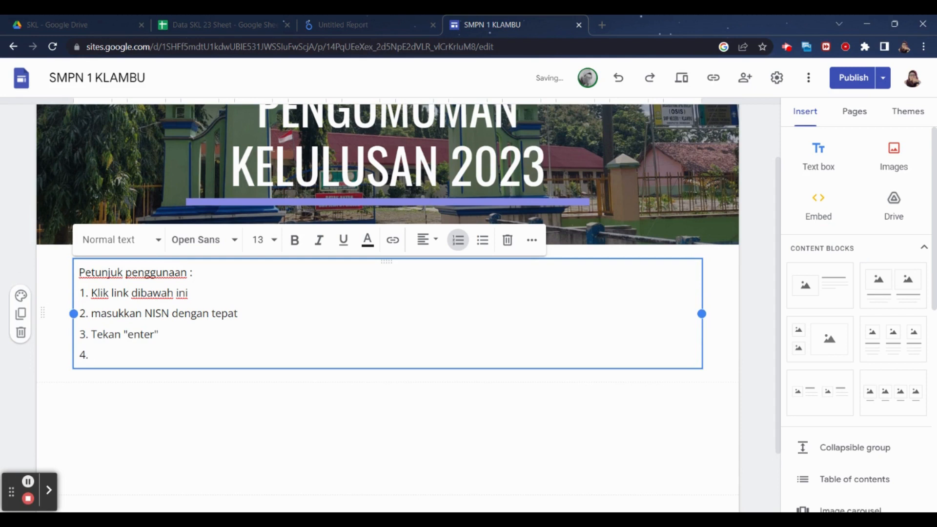
{"action": "type", "text": "Do"}
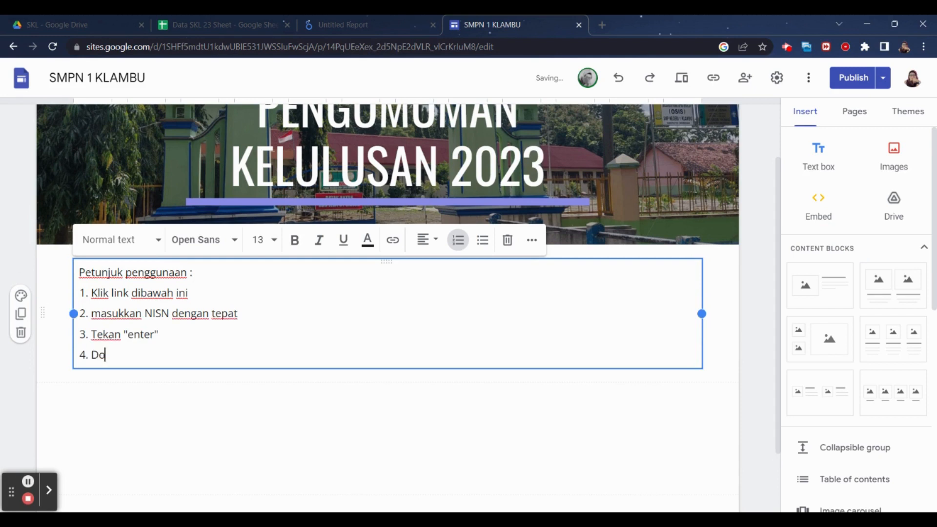
{"action": "type", "text": "wnload Surat Kete"}
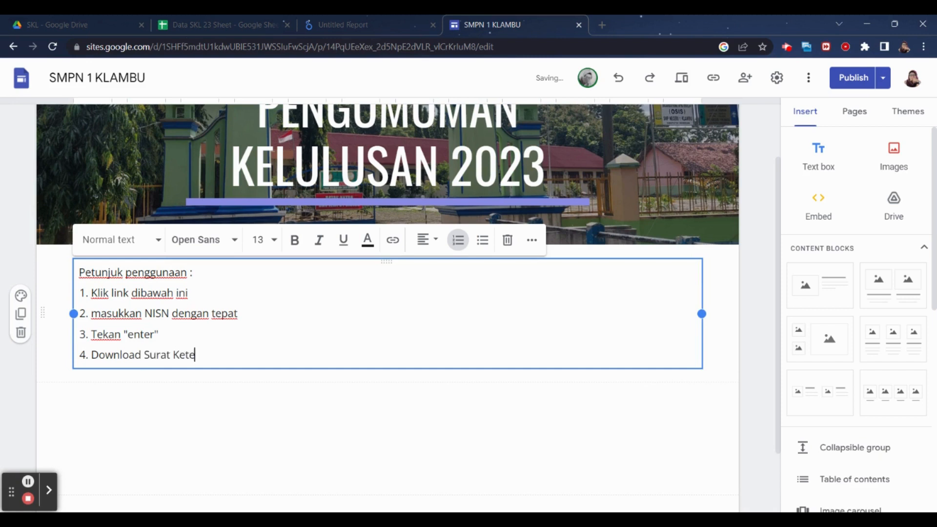
{"action": "type", "text": "rangan Lulus Seen"}
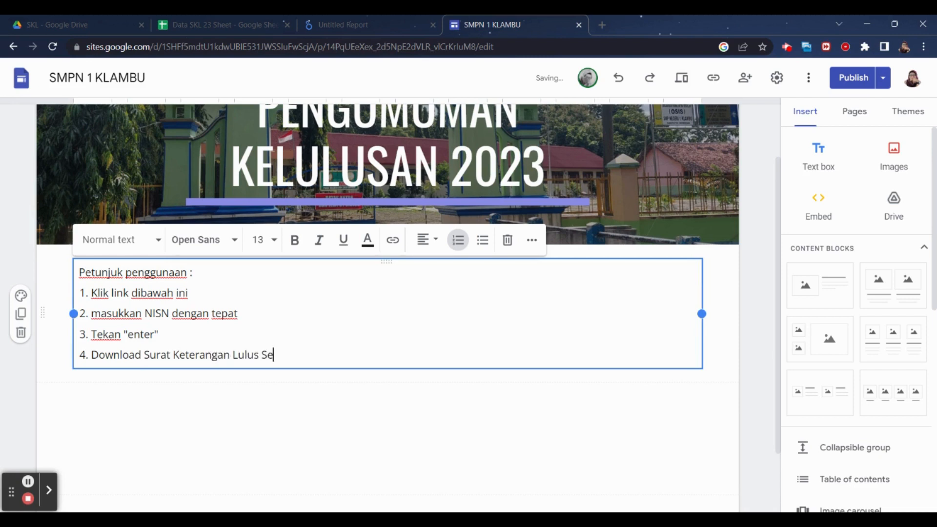
{"action": "key", "text": "BackSpace"}
{"action": "type", "text": "mentara"}
{"action": "left_click", "coordinate": [282, 405]}
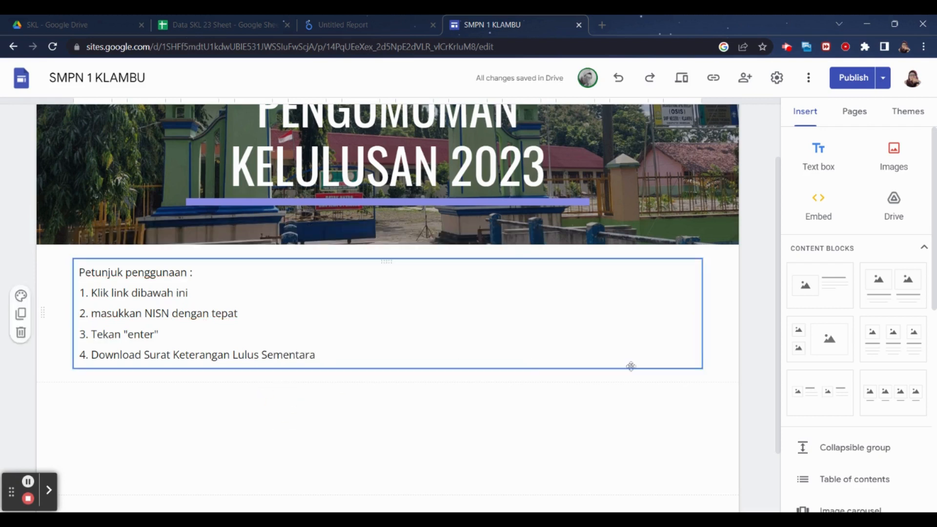
Step: Start a web embed on the page, and copy the report's Embed URL from Looker Studio
{"action": "left_click", "coordinate": [825, 209]}
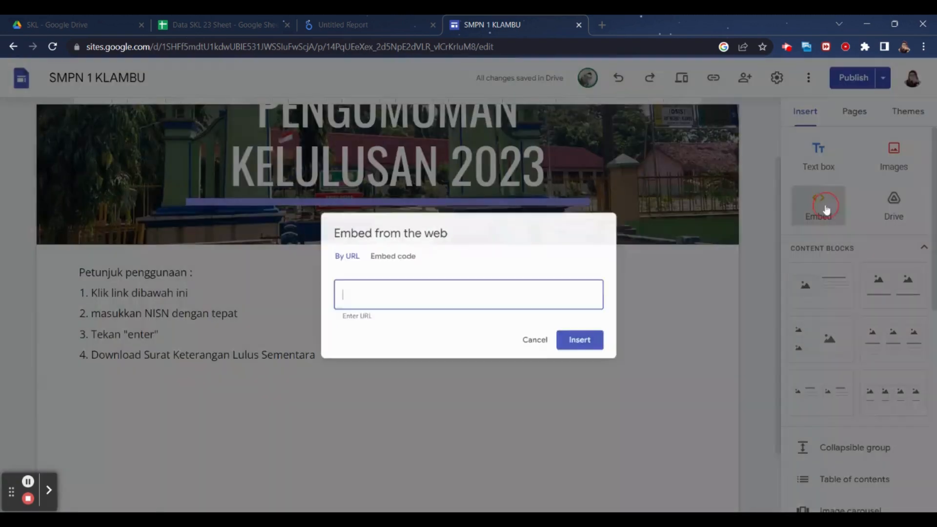
{"action": "left_click", "coordinate": [327, 25]}
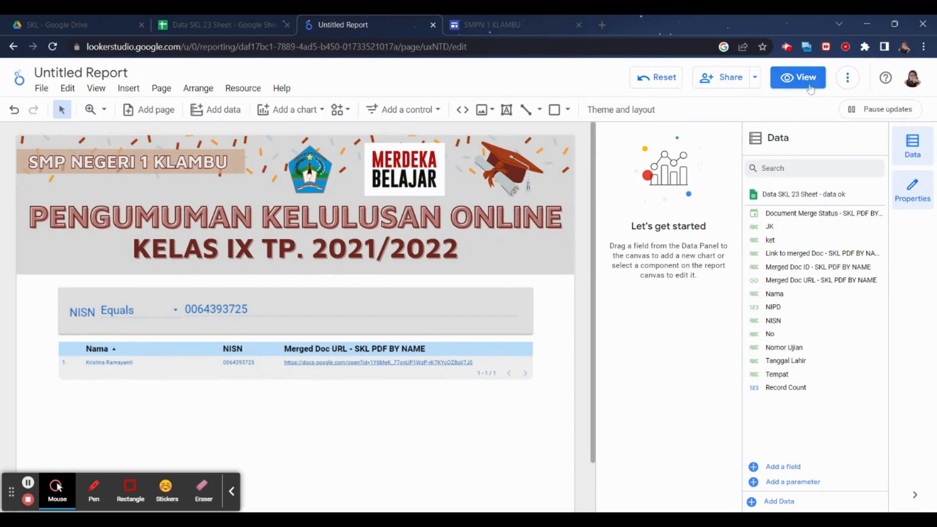
{"action": "left_click", "coordinate": [756, 82]}
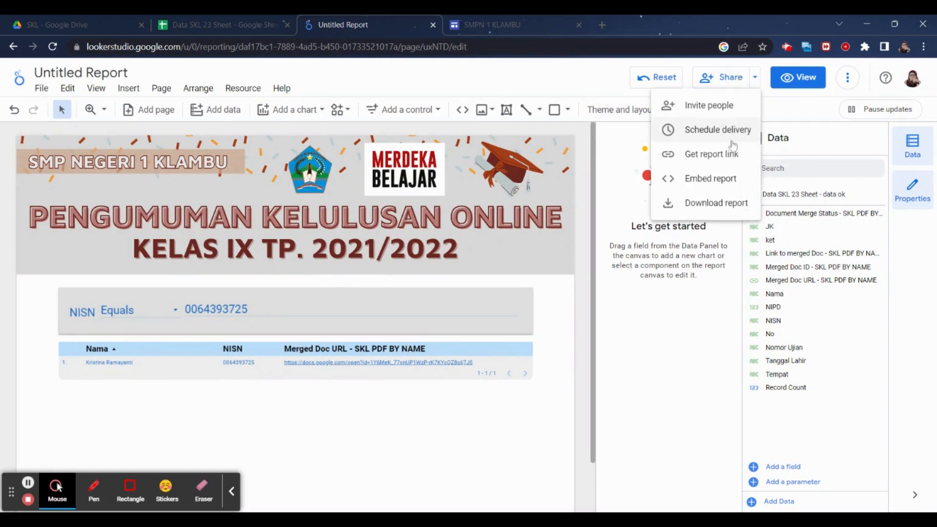
{"action": "left_click", "coordinate": [711, 179]}
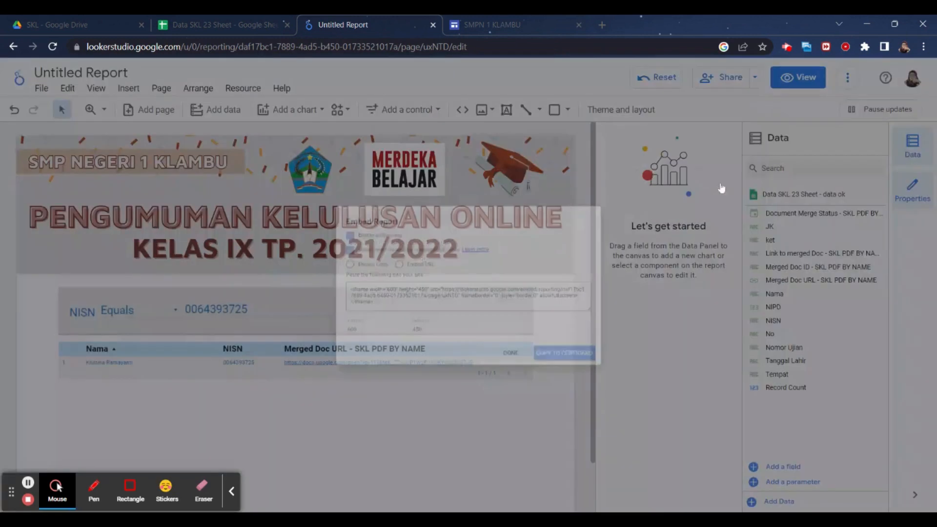
{"action": "left_click", "coordinate": [385, 258]}
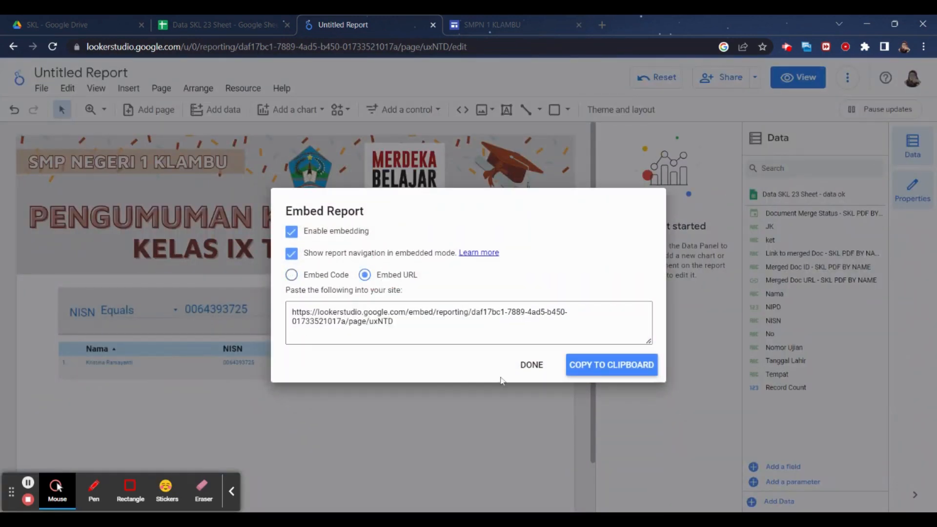
{"action": "left_click", "coordinate": [601, 367]}
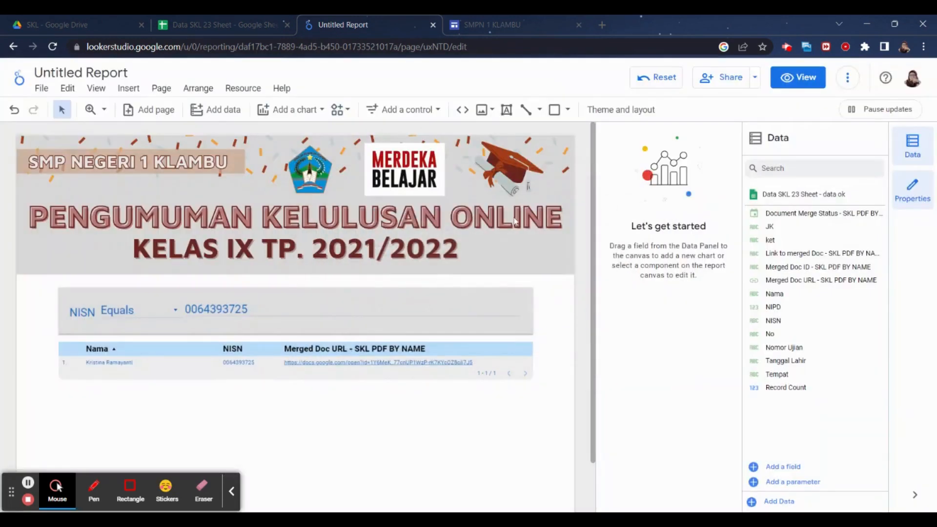
Step: Return to Google Sites and embed the report by its copied URL as a whole page below the instructions
{"action": "left_click", "coordinate": [482, 27]}
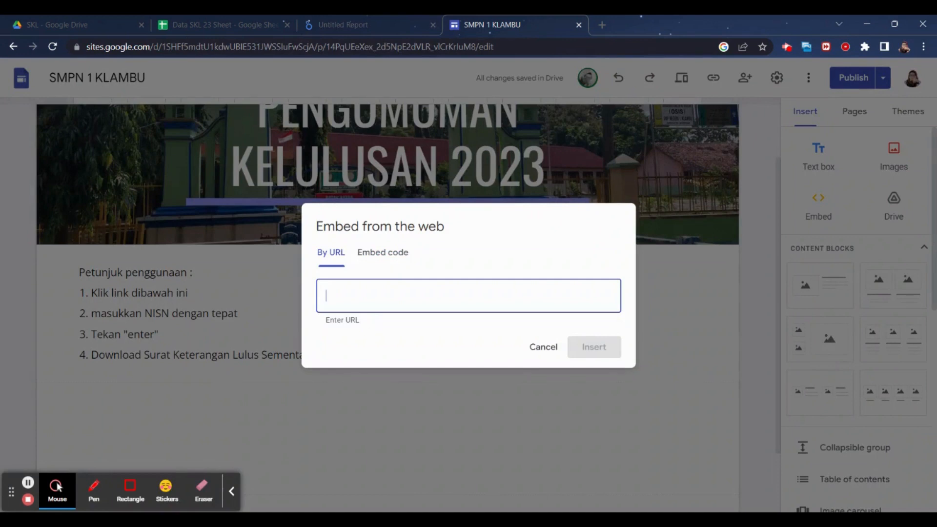
{"action": "key", "text": "ctrl+v"}
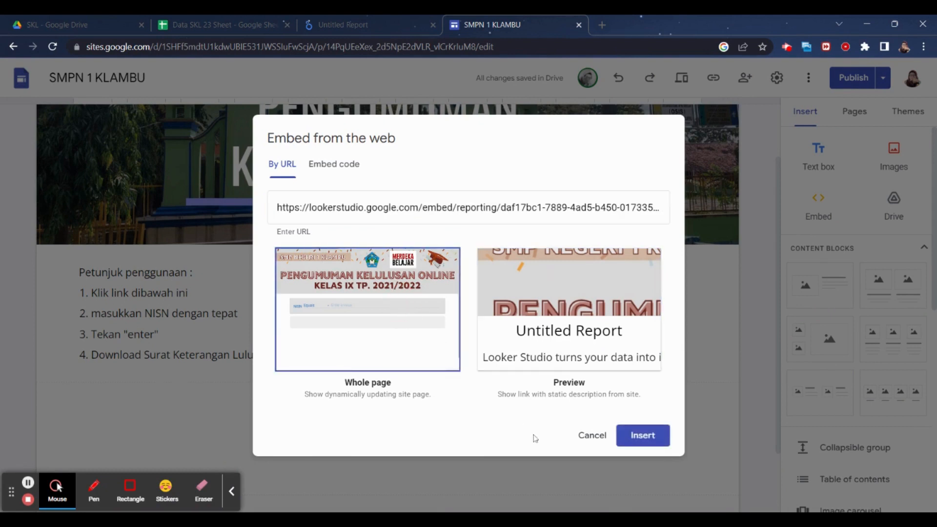
{"action": "left_click", "coordinate": [647, 438]}
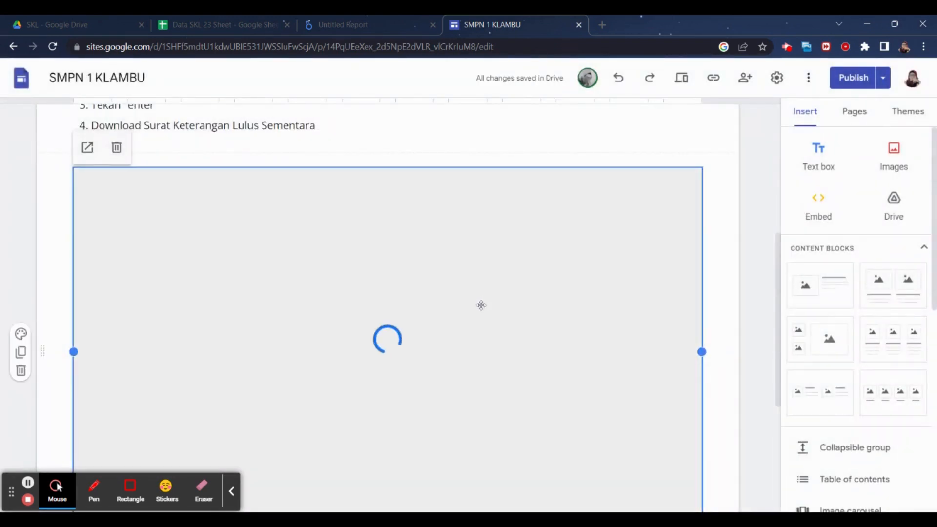
Step: Narrow the embedded report to about three quarters of the content width, keeping it aligned with the instruction text
{"action": "scroll", "coordinate": [537, 339], "scroll_direction": "down", "scroll_amount": 3}
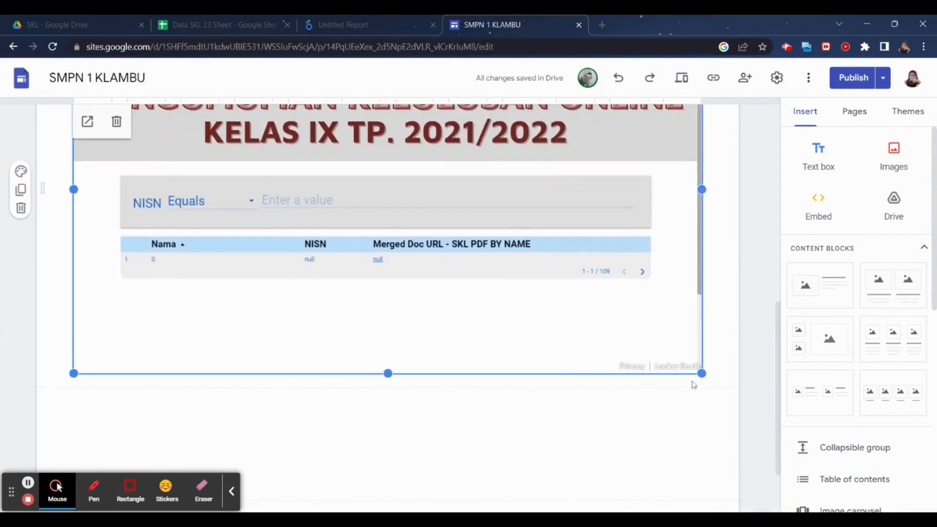
{"action": "left_click_drag", "start_coordinate": [702, 373], "coordinate": [522, 373]}
{"action": "left_click_drag", "start_coordinate": [517, 232], "coordinate": [535, 264]}
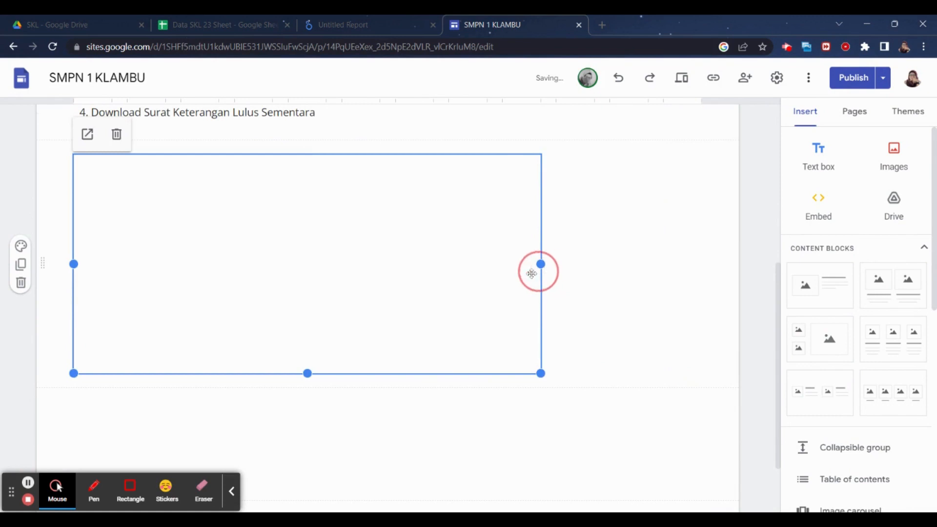
{"action": "scroll", "coordinate": [404, 279], "scroll_direction": "up", "scroll_amount": 1}
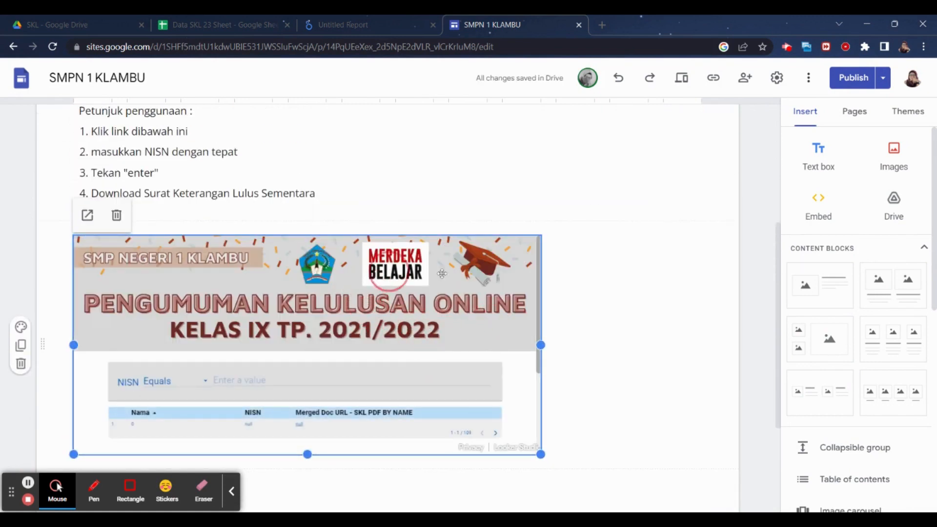
{"action": "left_click", "coordinate": [594, 331]}
{"action": "scroll", "coordinate": [594, 333], "scroll_direction": "down", "scroll_amount": 1}
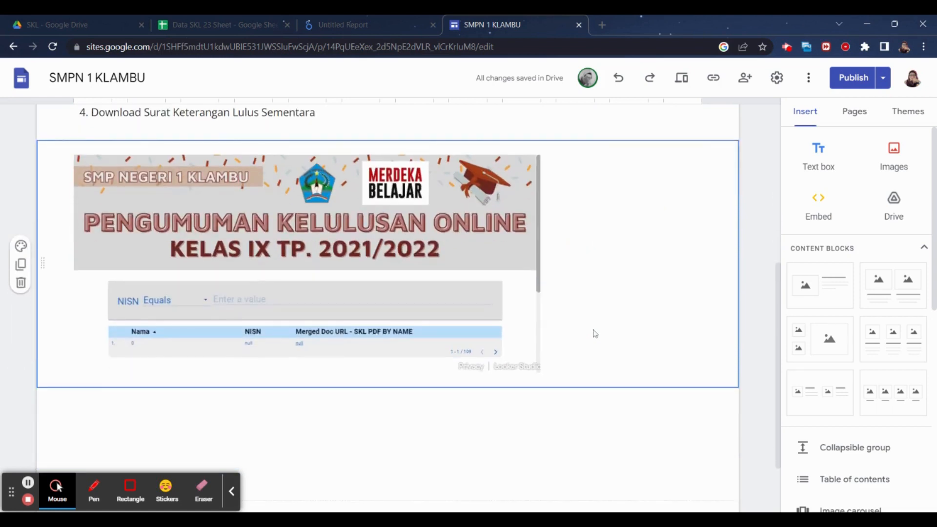
Step: Review the site's draft changes and publish them
{"action": "left_click", "coordinate": [865, 80]}
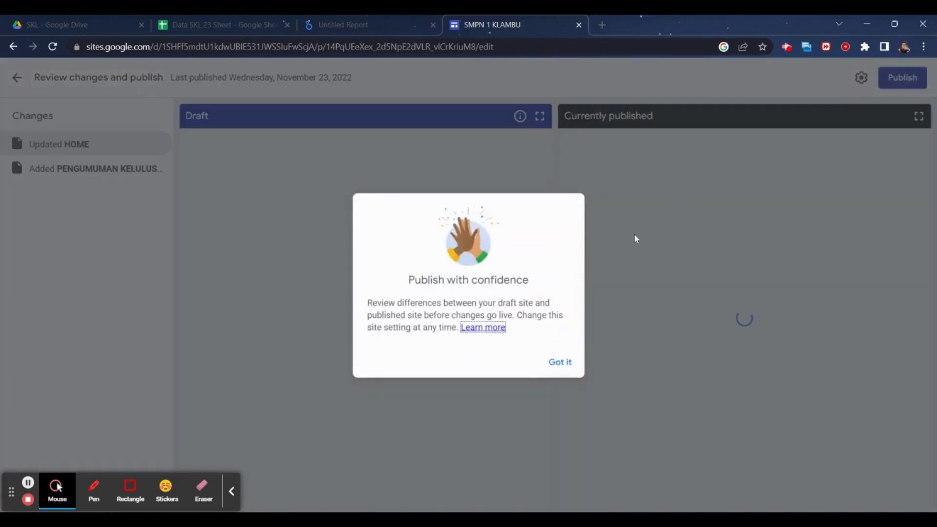
{"action": "left_click", "coordinate": [547, 364]}
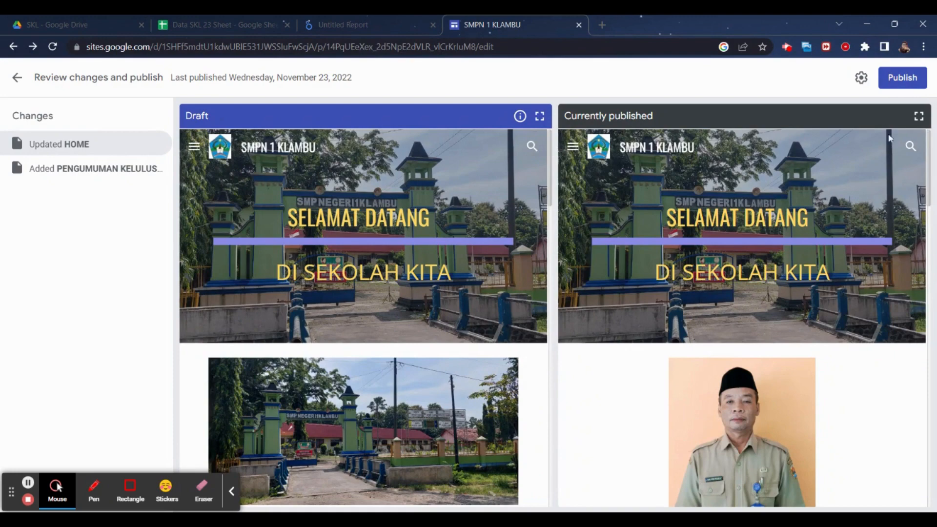
{"action": "left_click", "coordinate": [909, 79]}
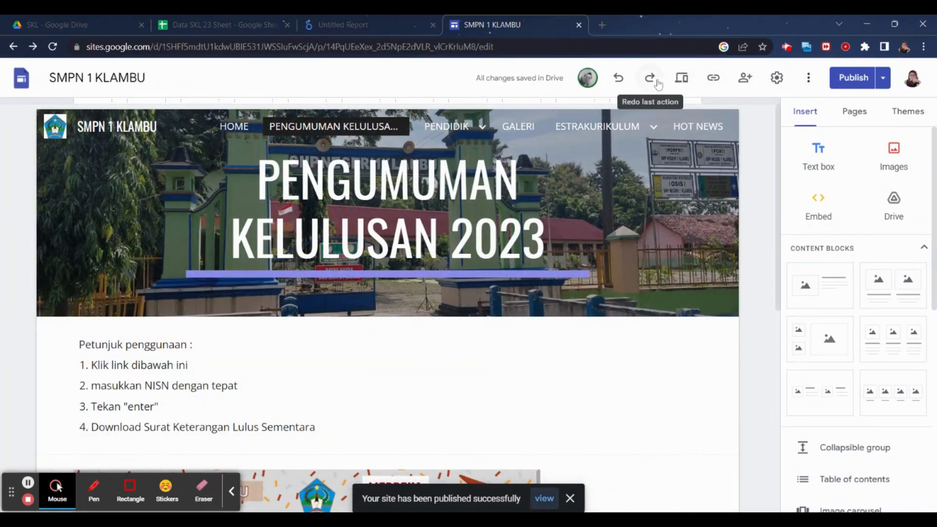
Step: Preview the announcement page in phone and large-screen layouts, checking the instructions and the embedded report
{"action": "left_click", "coordinate": [681, 79]}
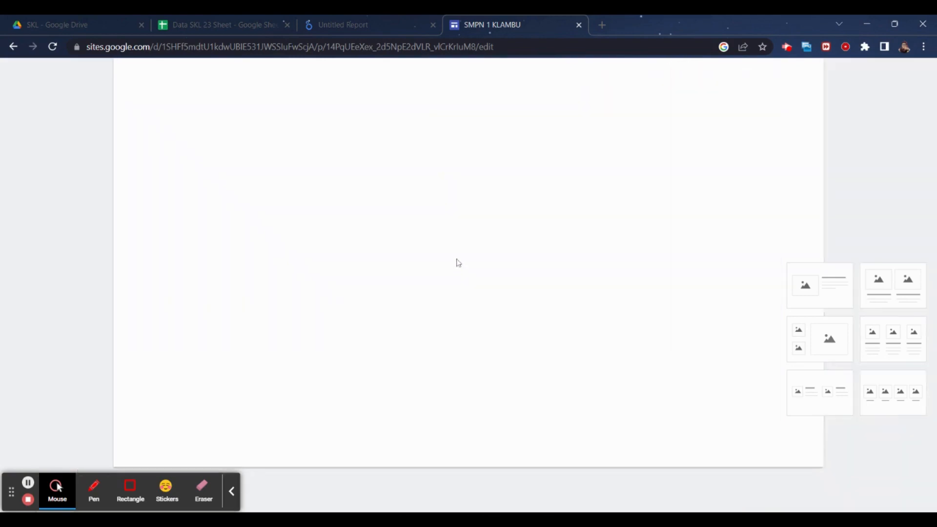
{"action": "scroll", "coordinate": [367, 384], "scroll_direction": "down", "scroll_amount": 3}
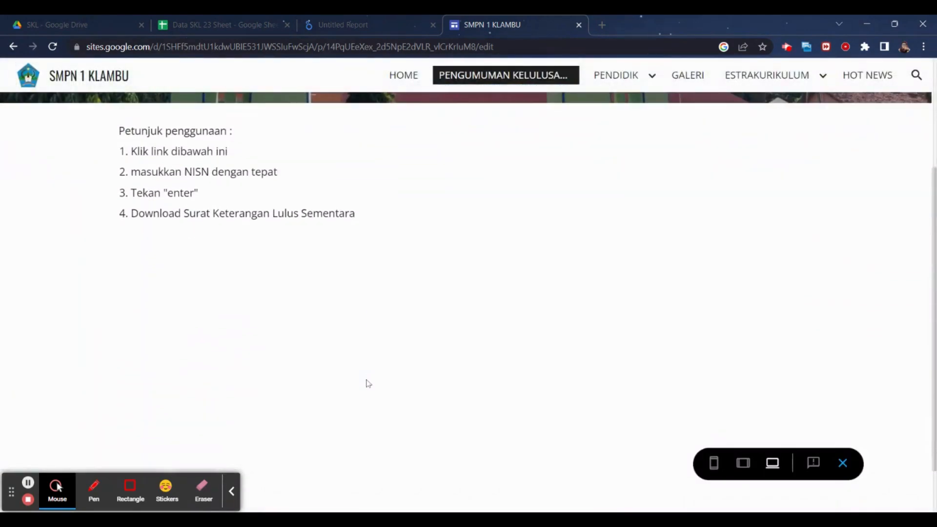
{"action": "left_click", "coordinate": [714, 463]}
{"action": "scroll", "coordinate": [526, 348], "scroll_direction": "down", "scroll_amount": 2}
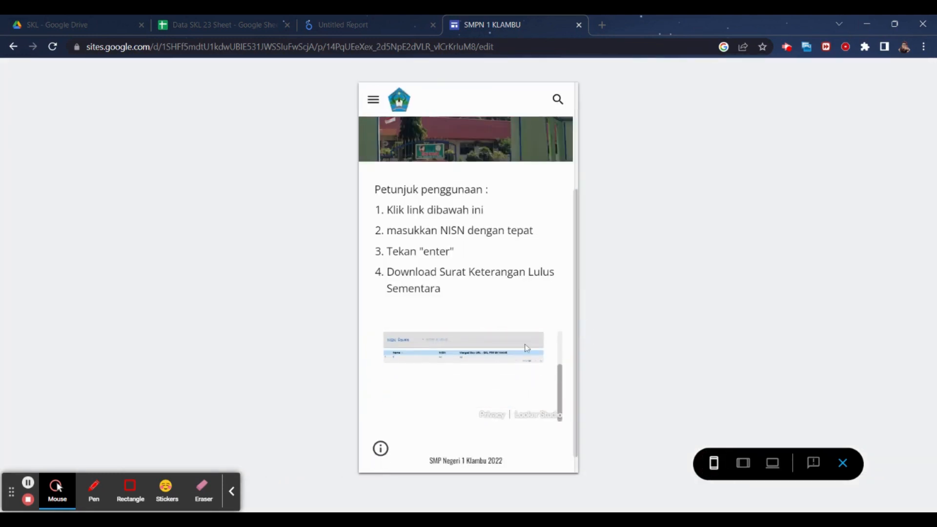
{"action": "scroll", "coordinate": [526, 348], "scroll_direction": "up", "scroll_amount": 2}
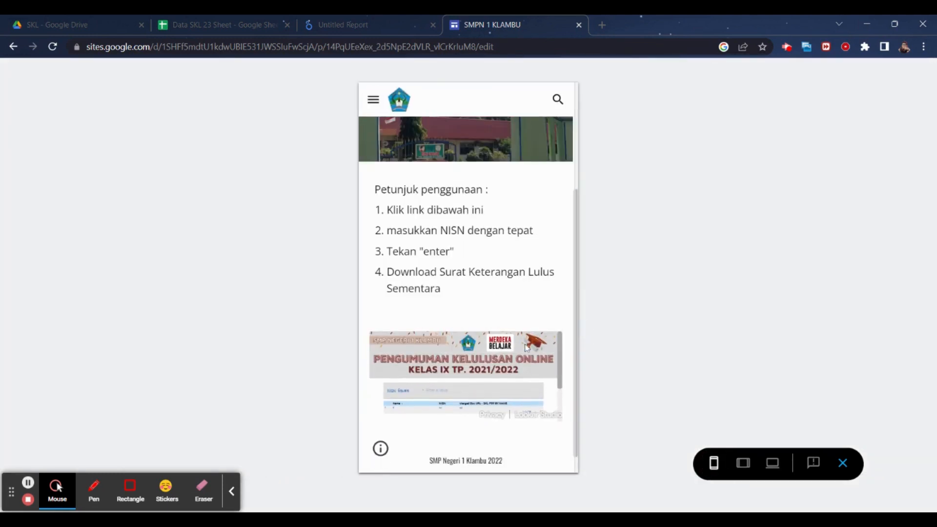
{"action": "scroll", "coordinate": [526, 348], "scroll_direction": "down", "scroll_amount": 2}
{"action": "scroll", "coordinate": [530, 351], "scroll_direction": "up", "scroll_amount": 2}
{"action": "left_click", "coordinate": [773, 463]}
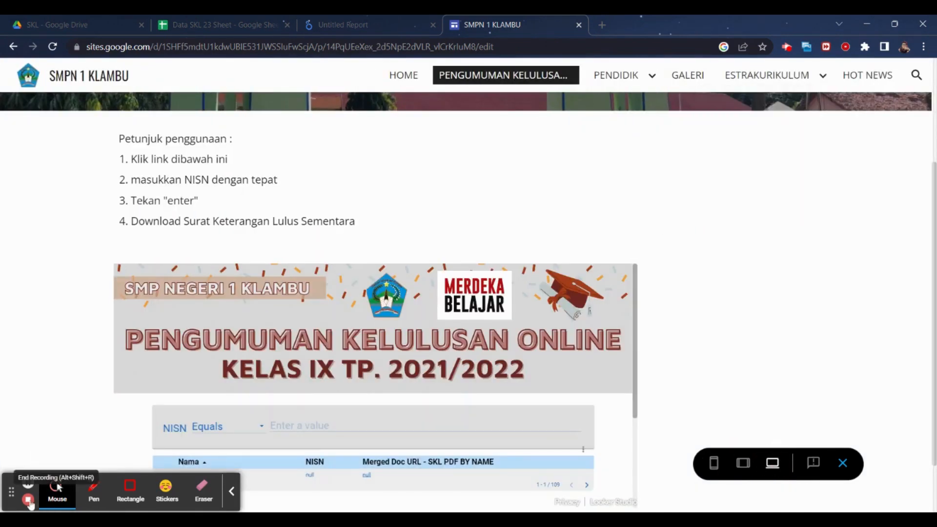
{"action": "left_click", "coordinate": [27, 499]}
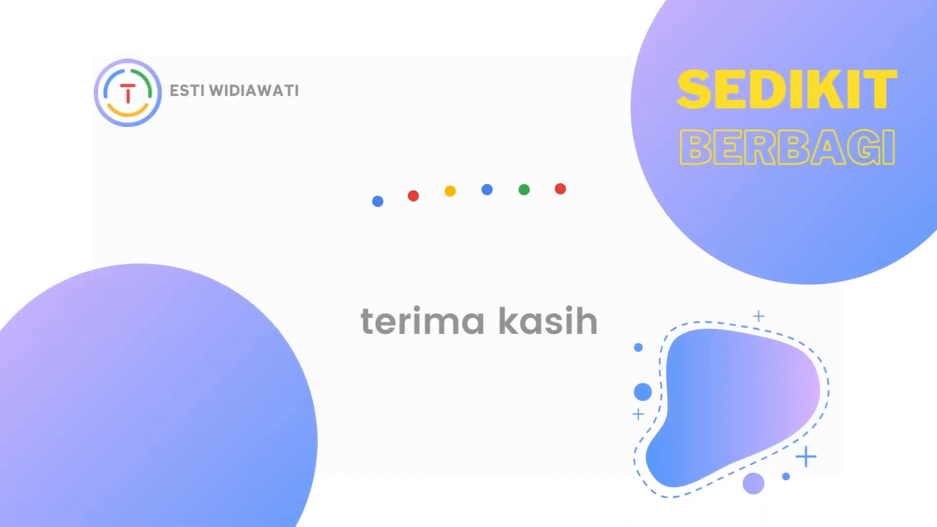